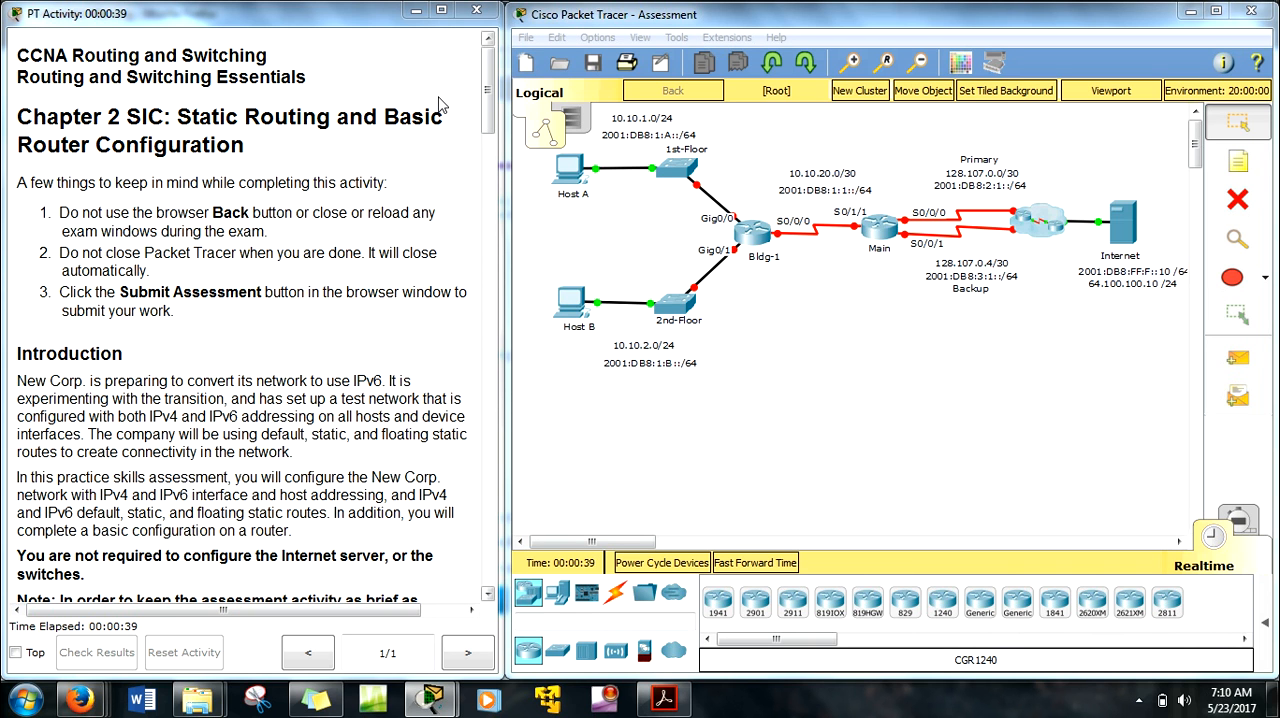
# Step: Connect a console cable from Host A to the Console port of the Main router
pyautogui.moveTo(490, 90); pyautogui.dragTo(488, 428)
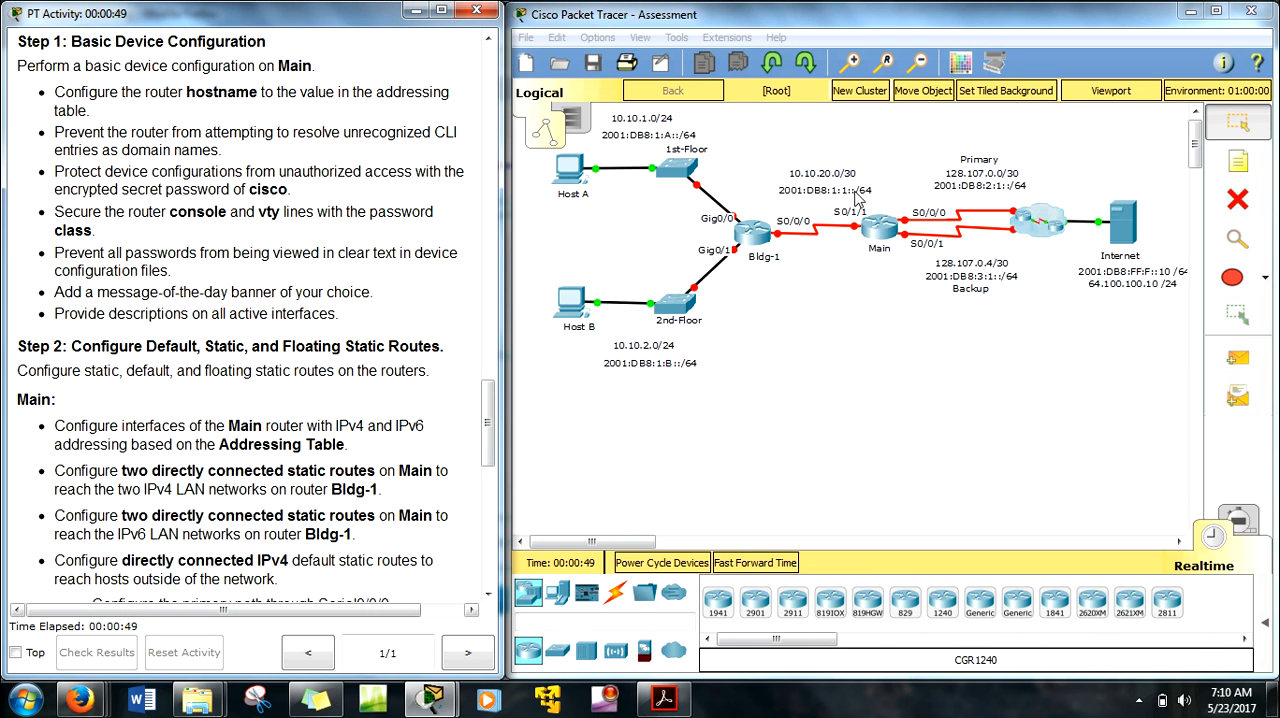
pyautogui.click(614, 593)
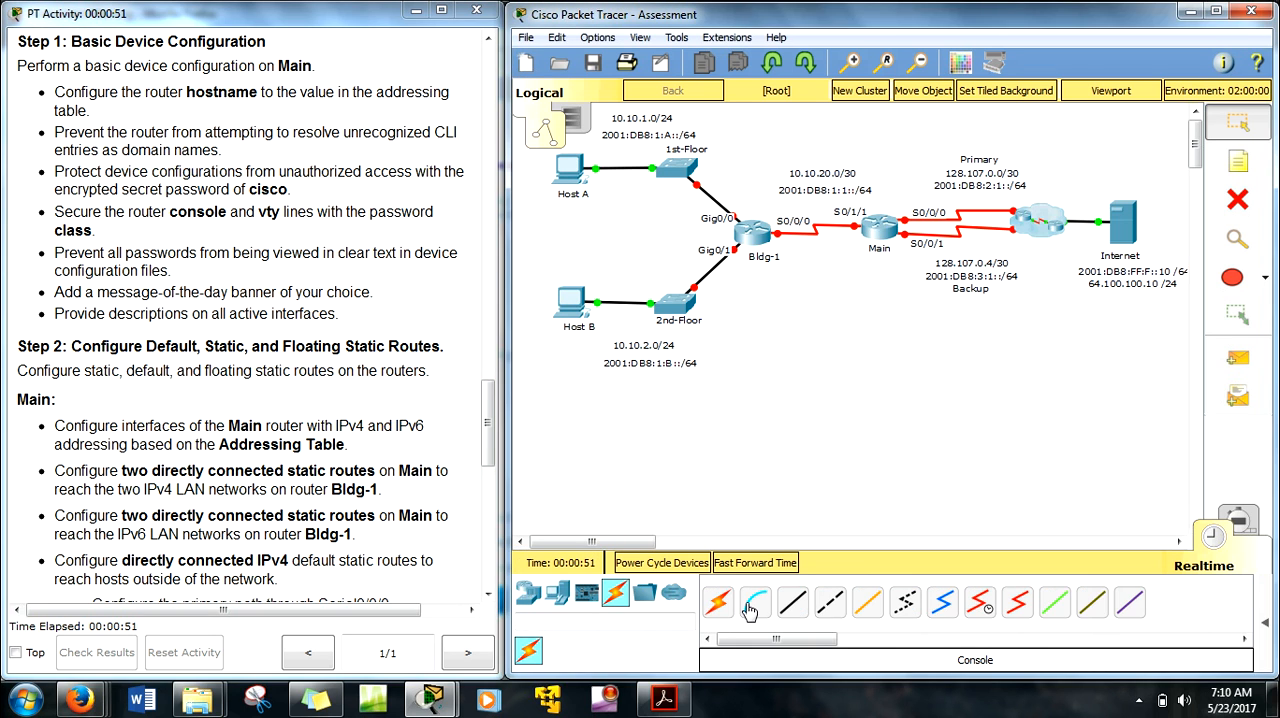
pyautogui.click(757, 613)
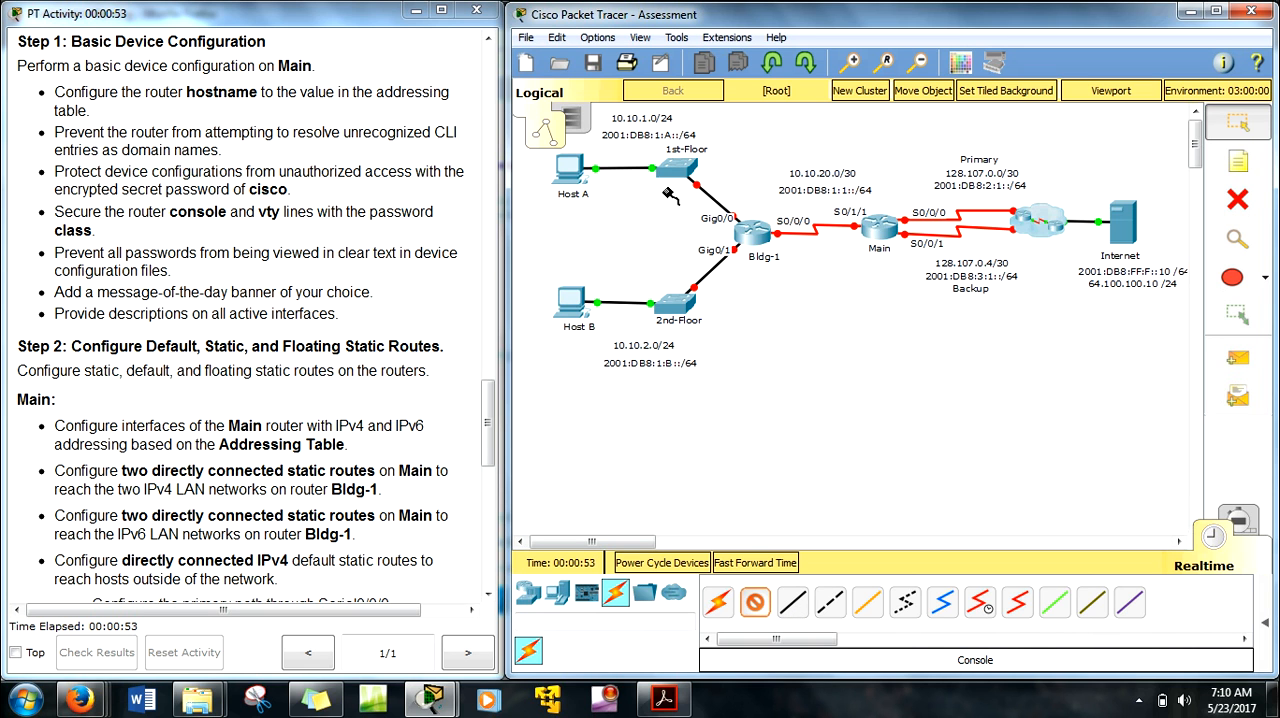
pyautogui.click(579, 170)
pyautogui.click(606, 176)
pyautogui.click(884, 221)
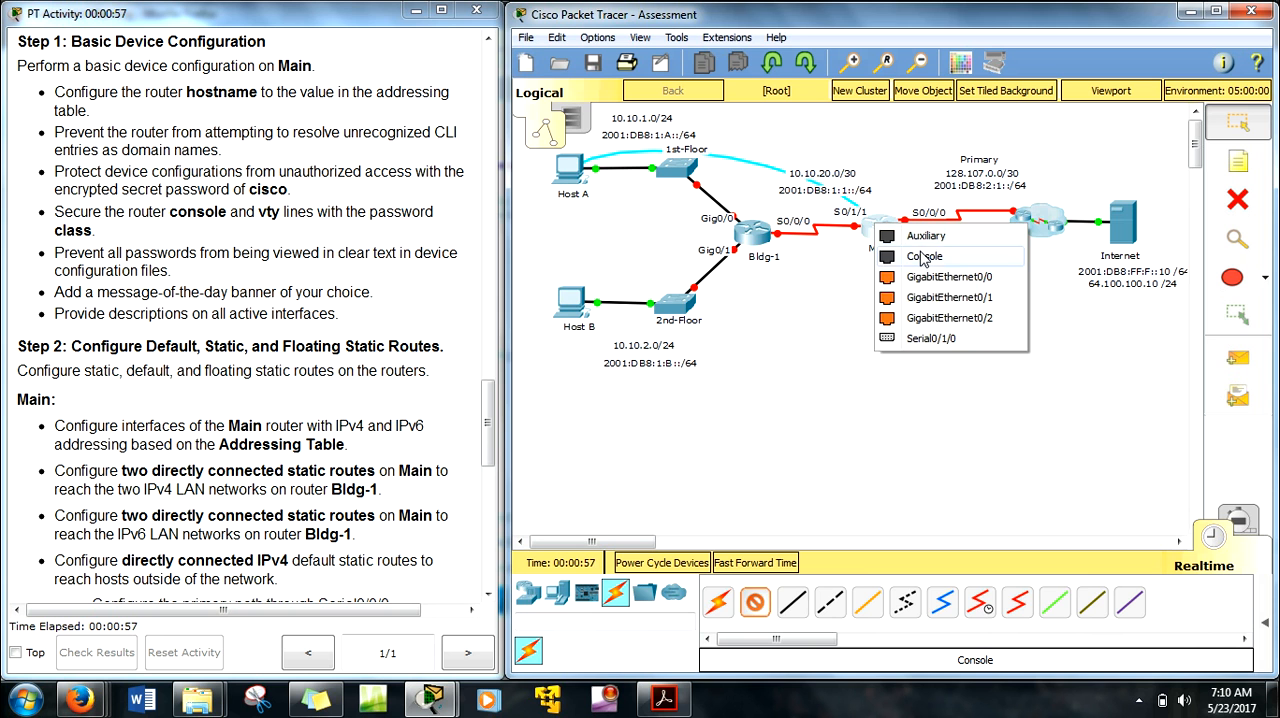
pyautogui.click(912, 256)
# Step: Open a terminal session on Host A with the default port settings and bring up the router prompt
pyautogui.click(575, 168)
pyautogui.click(625, 225)
pyautogui.moveTo(248, 245); pyautogui.dragTo(540, 253)
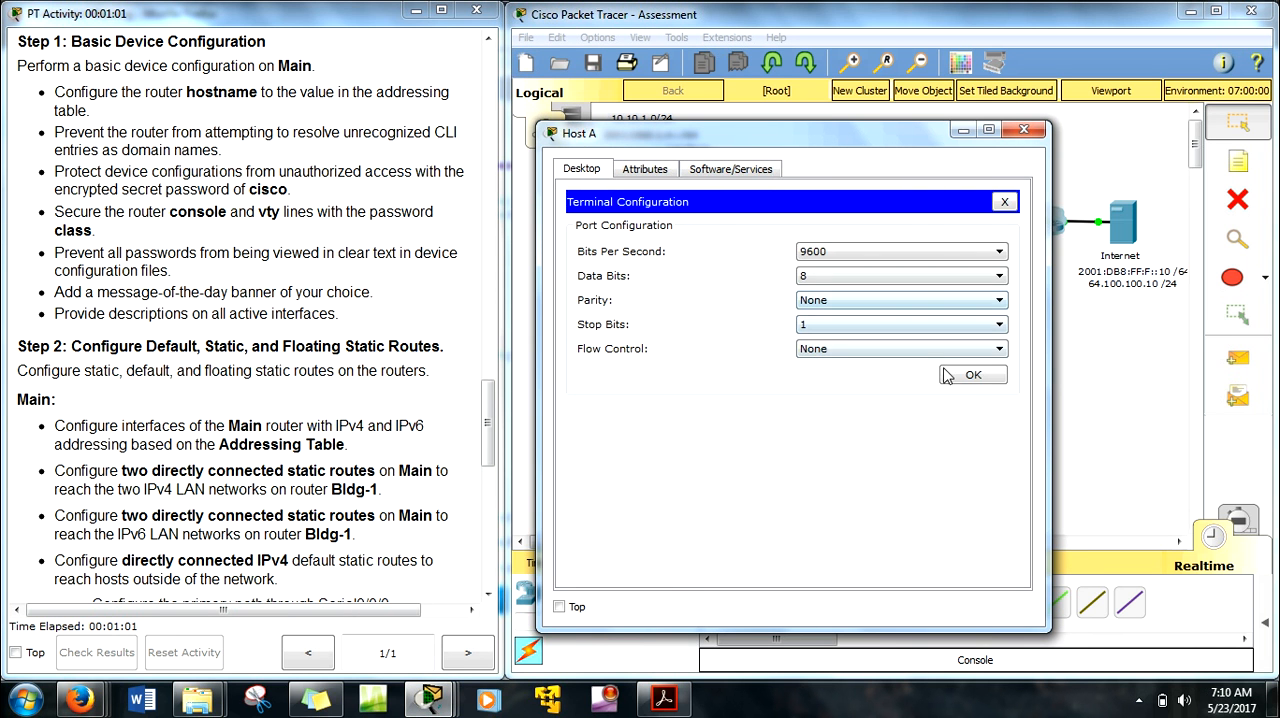
pyautogui.click(971, 376)
pyautogui.press('Return')
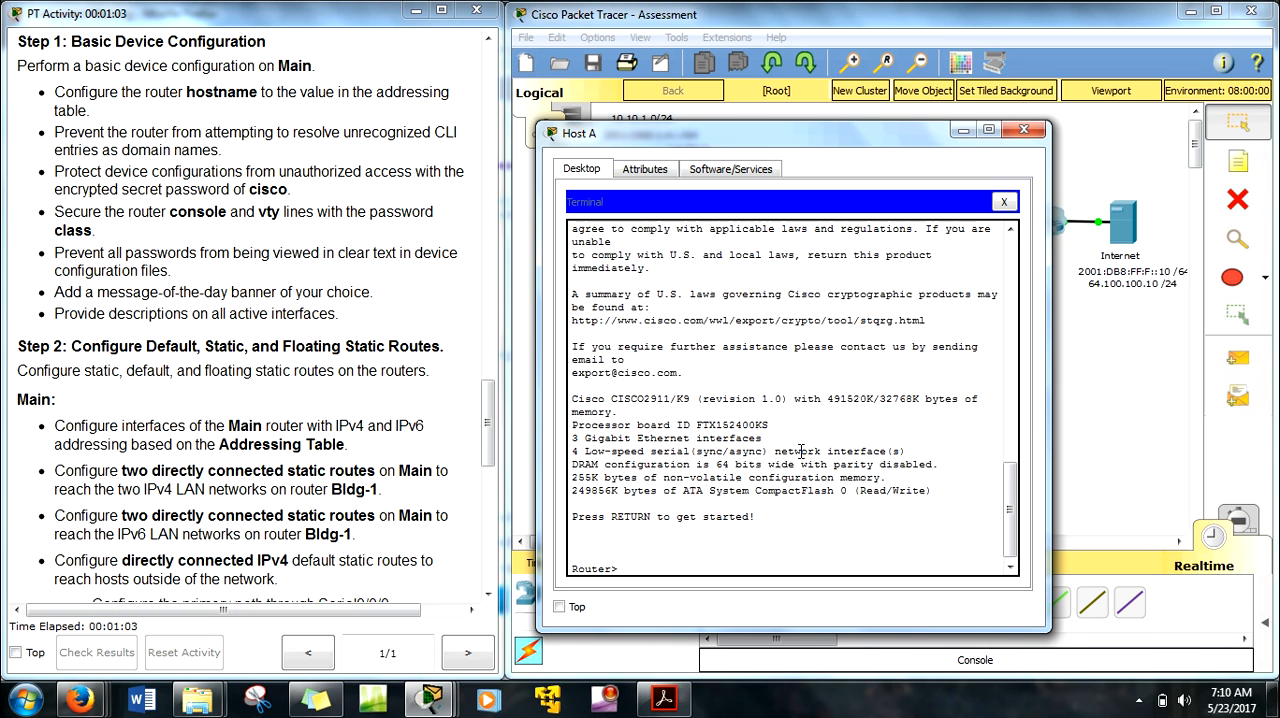
# Step: Enter global configuration mode and set the router's hostname to Main
pyautogui.write('en')
pyautogui.press('Return')
pyautogui.write('conf t')
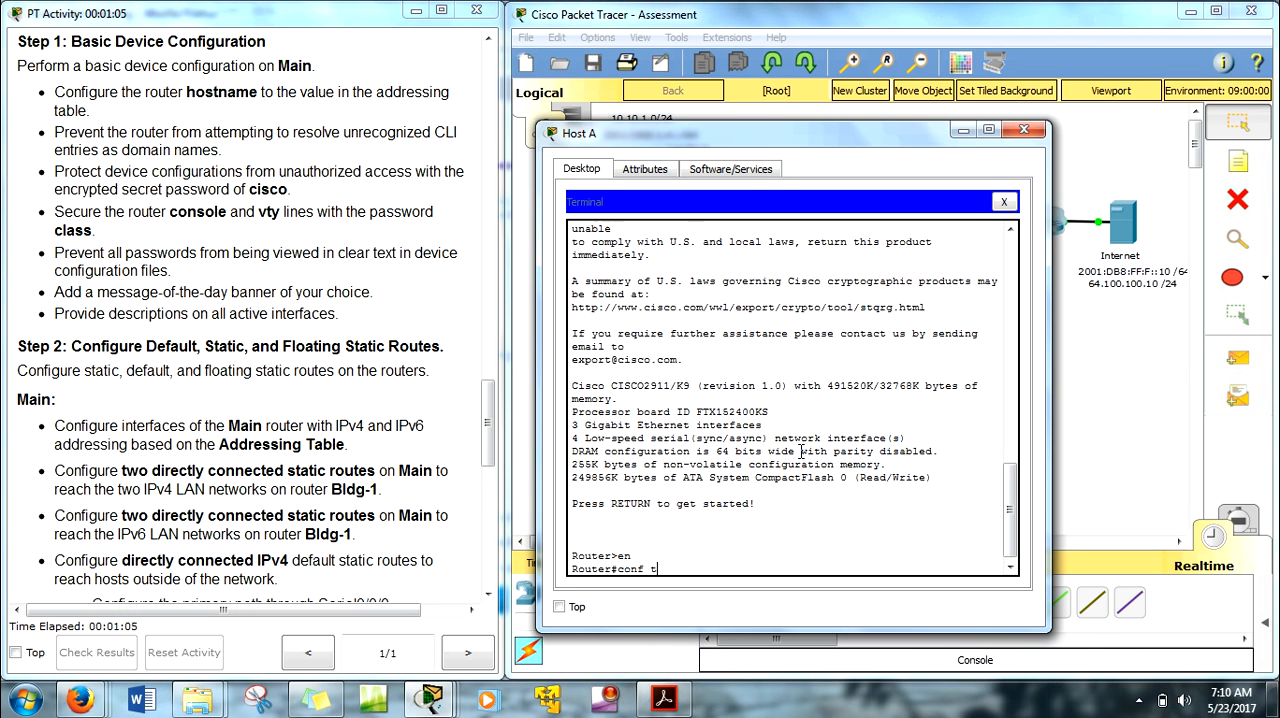
pyautogui.press('Return')
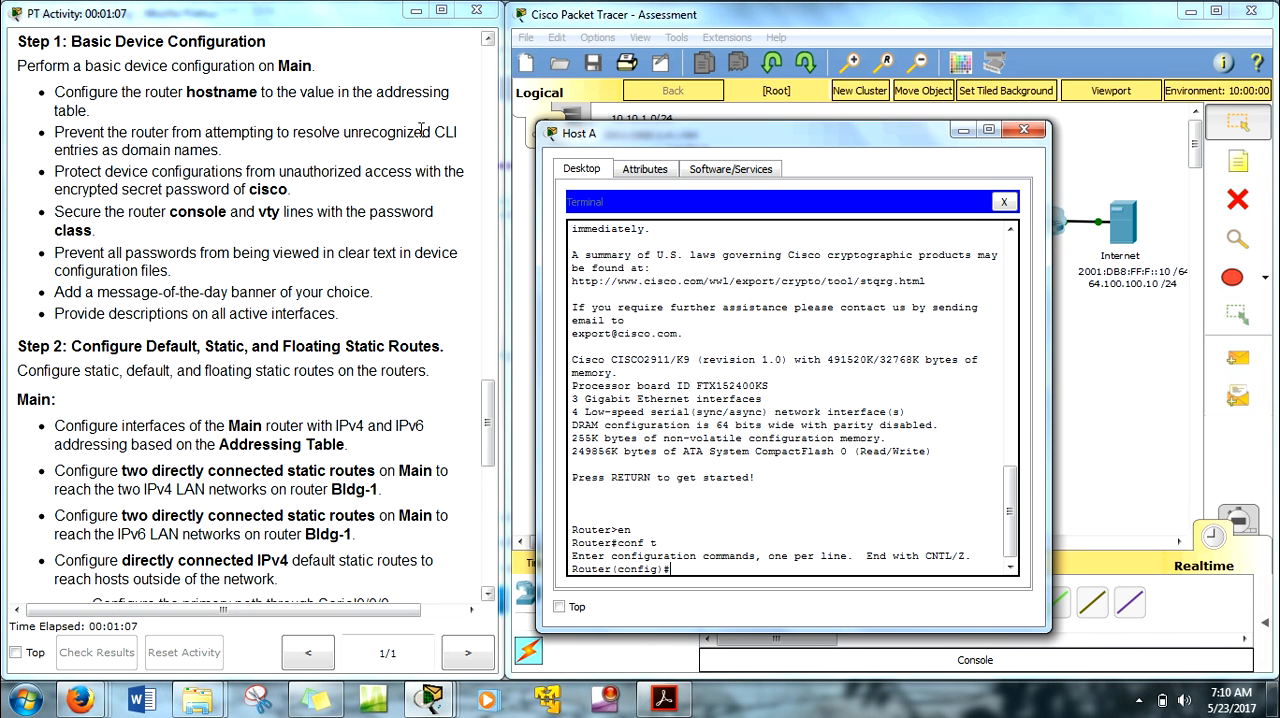
pyautogui.write('hostname MAi')
pyautogui.press('BackSpace')
pyautogui.press('BackSpace')
pyautogui.write('a')
pyautogui.press('Return')
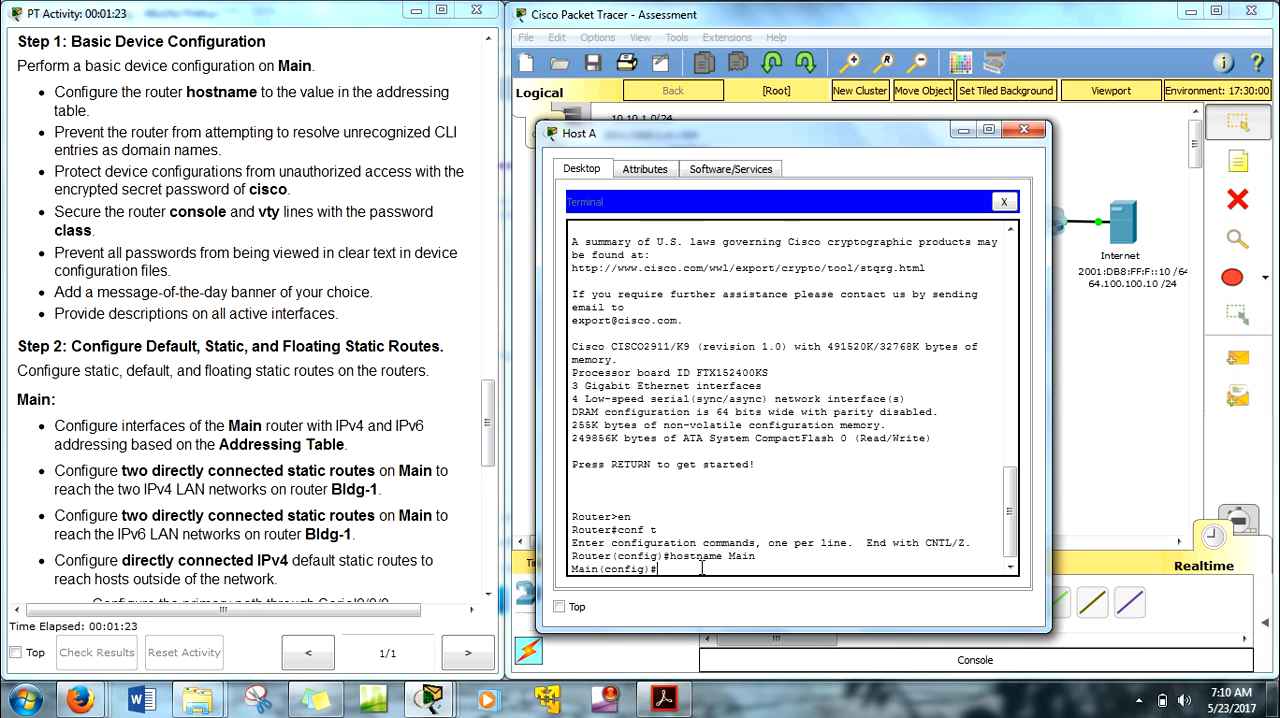
# Step: Turn off domain name lookup on Main with no ip domain-lookup
pyautogui.write('o')
pyautogui.write(' ip domin')
pyautogui.press('BackSpace')
pyautogui.press('BackSpace')
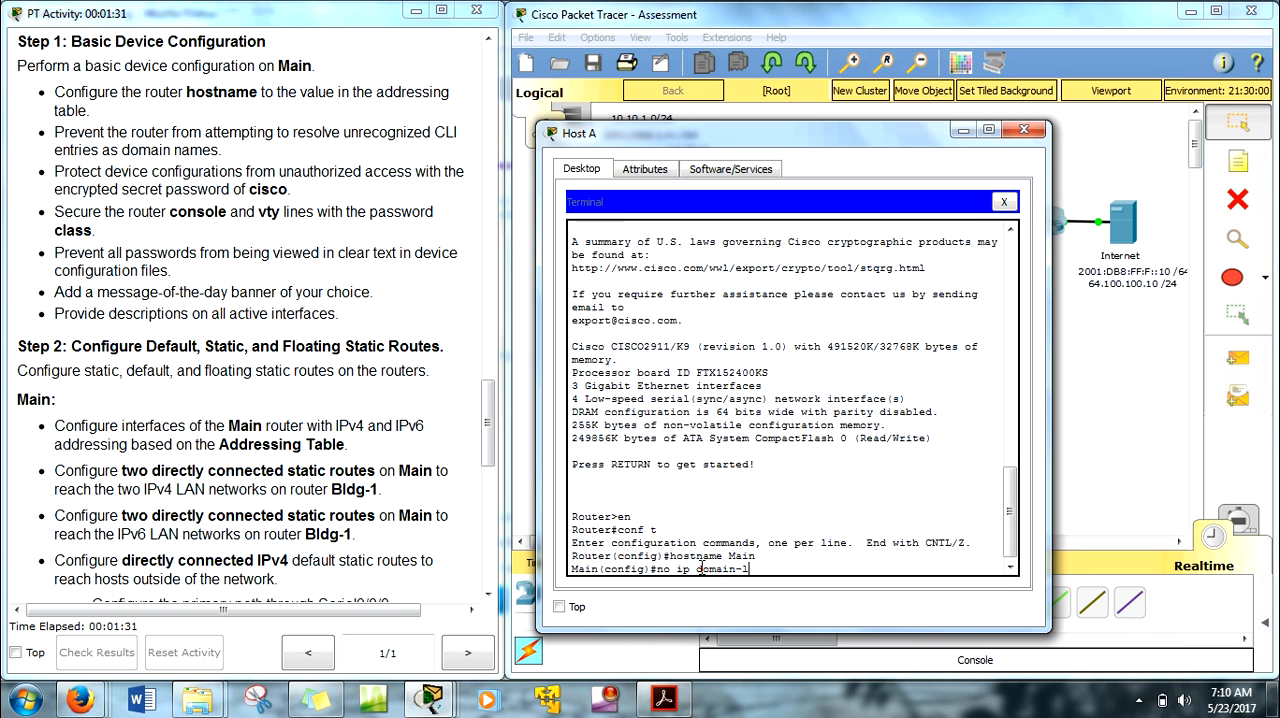
pyautogui.press('Tab')
pyautogui.press('Return')
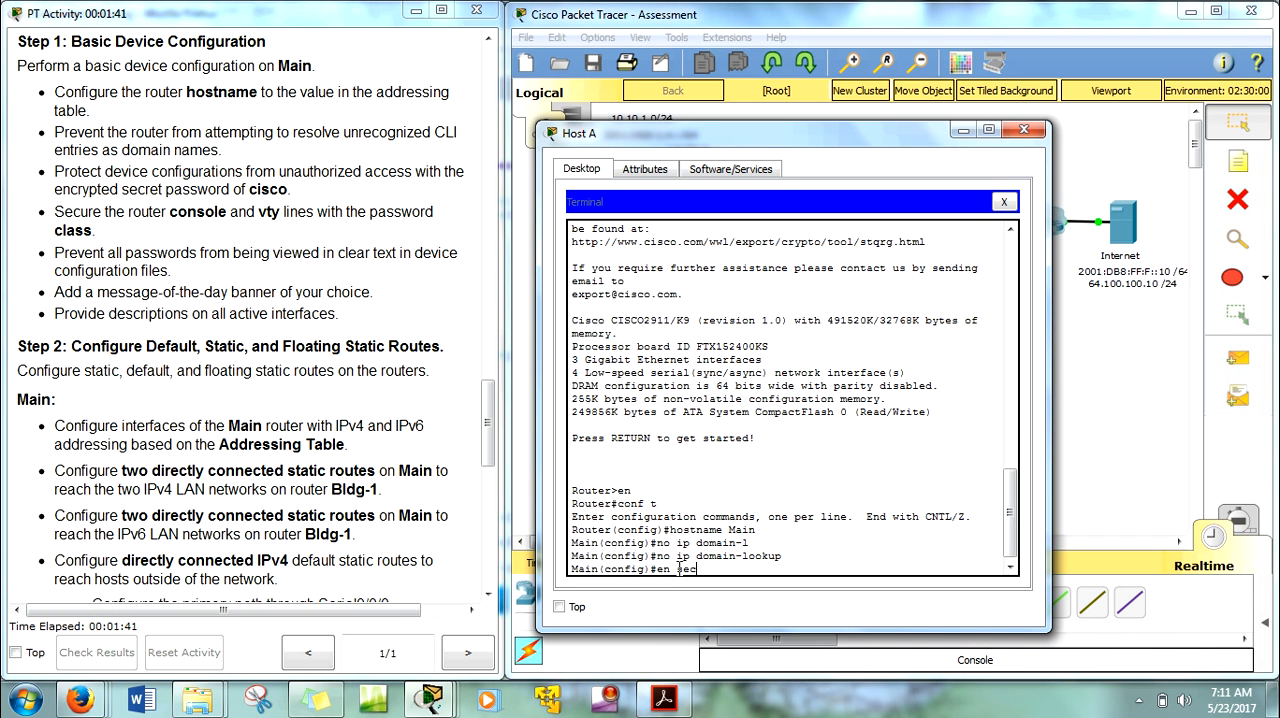
# Step: Try to set the enable secret password on Main using the abbreviated command en sec
pyautogui.write('o')
pyautogui.press('BackSpace')
pyautogui.press('BackSpace')
pyautogui.write('isco')
pyautogui.press('Return')
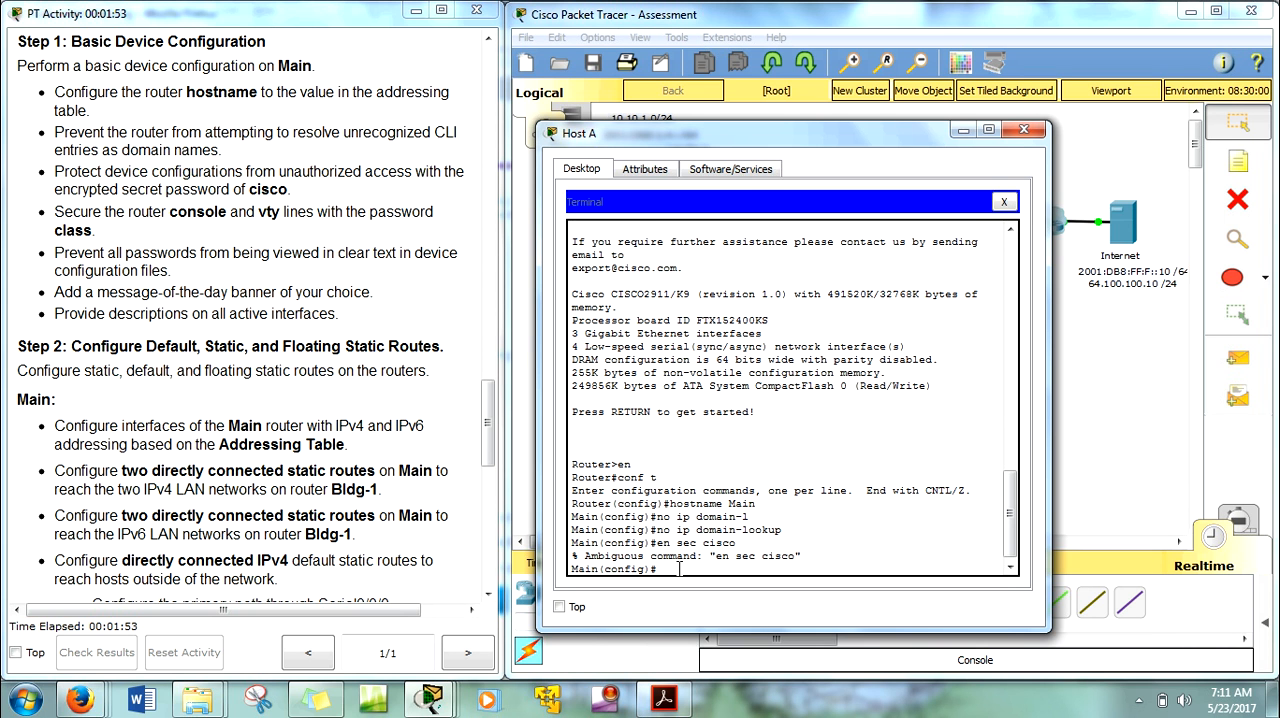
# Step: Set the required enable secret password on Main, using the unambiguous enabl secret command
pyautogui.write('enabl se')
pyautogui.press('Tab')
pyautogui.write('s')
pyautogui.write('isco')
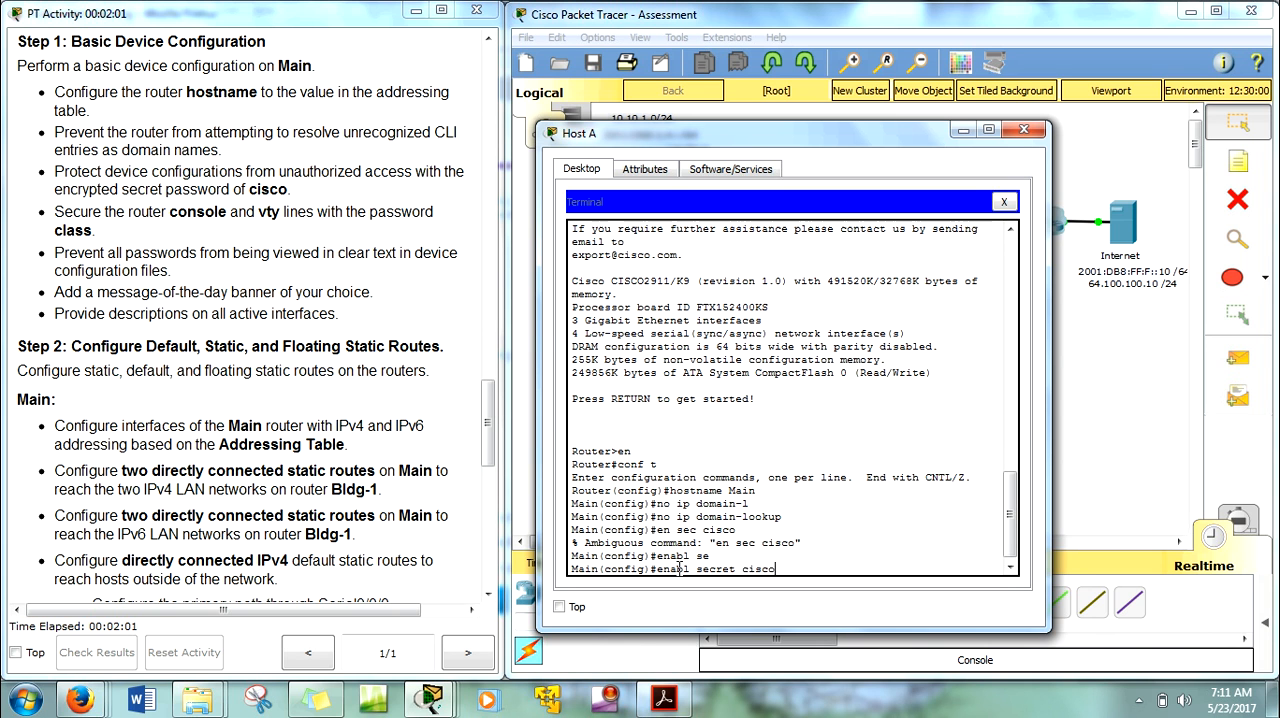
pyautogui.press('Return')
# Step: Secure console line 0 on Main with the required line password and enable login
pyautogui.write('line con 0')
pyautogui.press('Return')
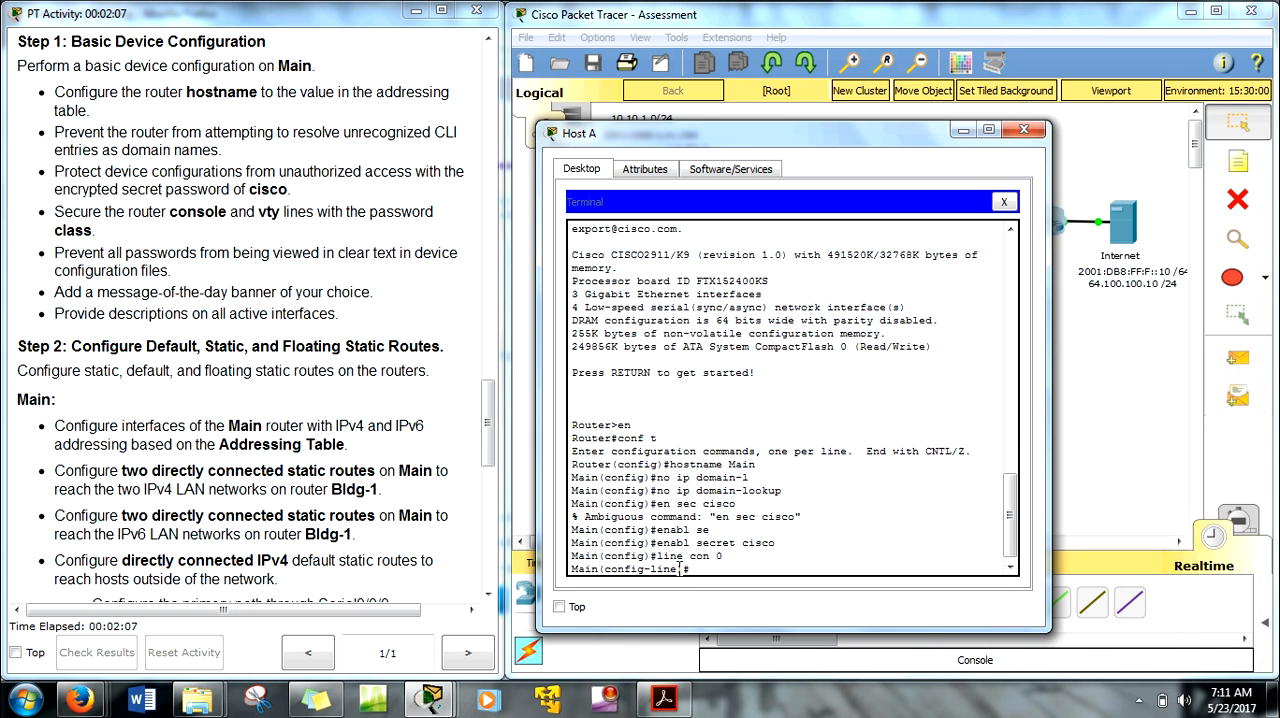
pyautogui.write('pass class')
pyautogui.press('Return')
pyautogui.write('login')
pyautogui.press('Return')
# Step: Secure vty lines 0 to 4 with the required line password and login, and return to global configuration mode
pyautogui.write('line)#line vty 0 4')
pyautogui.press('Return')
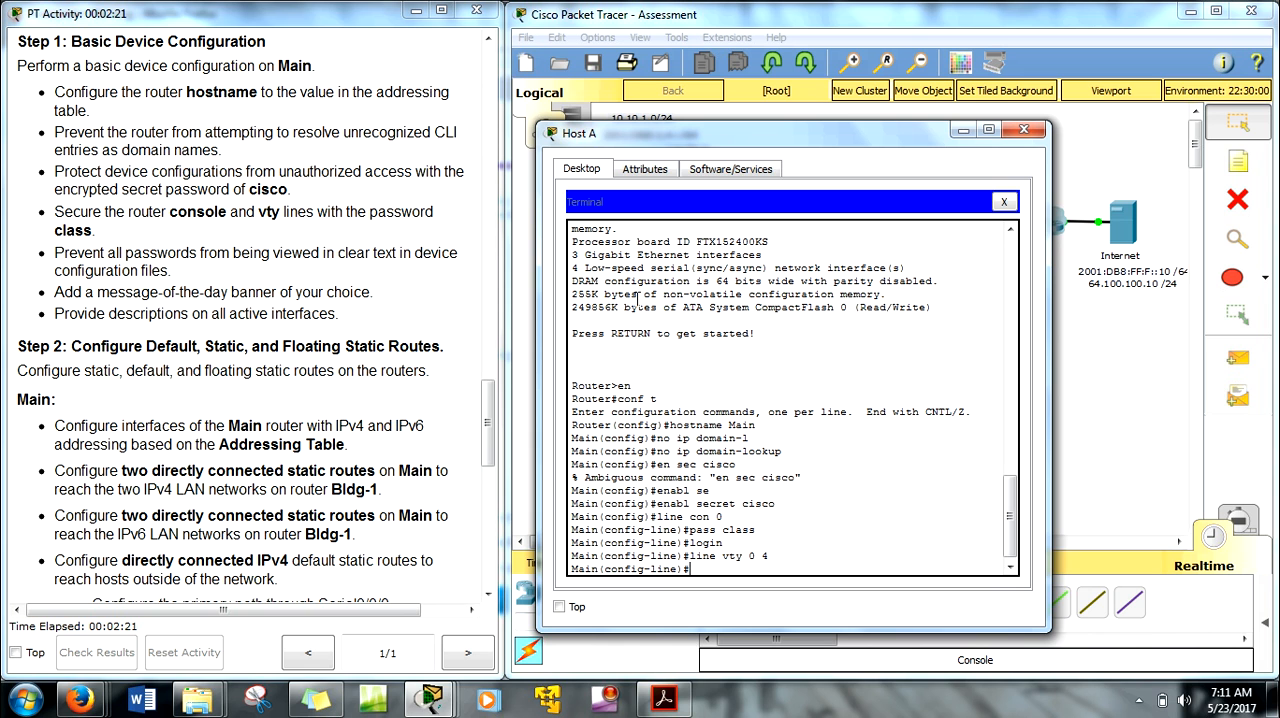
pyautogui.write('pass class')
pyautogui.press('Return')
pyautogui.write('login')
pyautogui.press('Return')
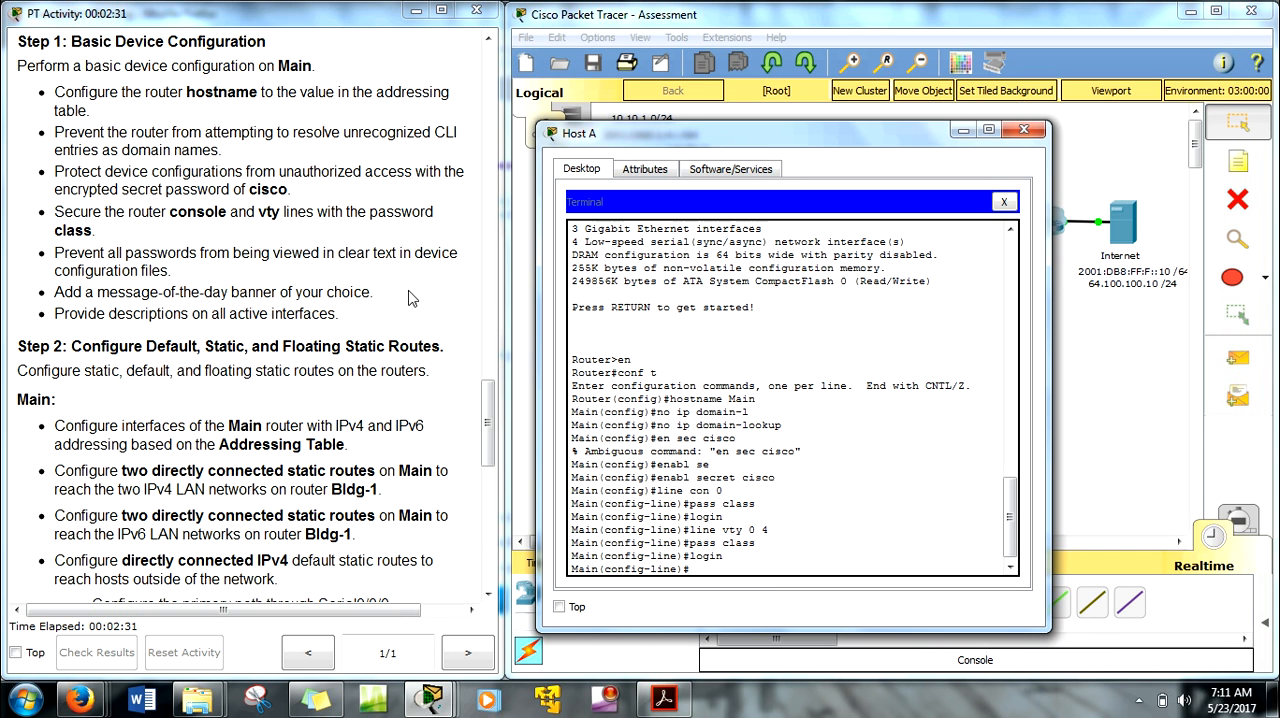
pyautogui.write('exit')
pyautogui.press('Return')
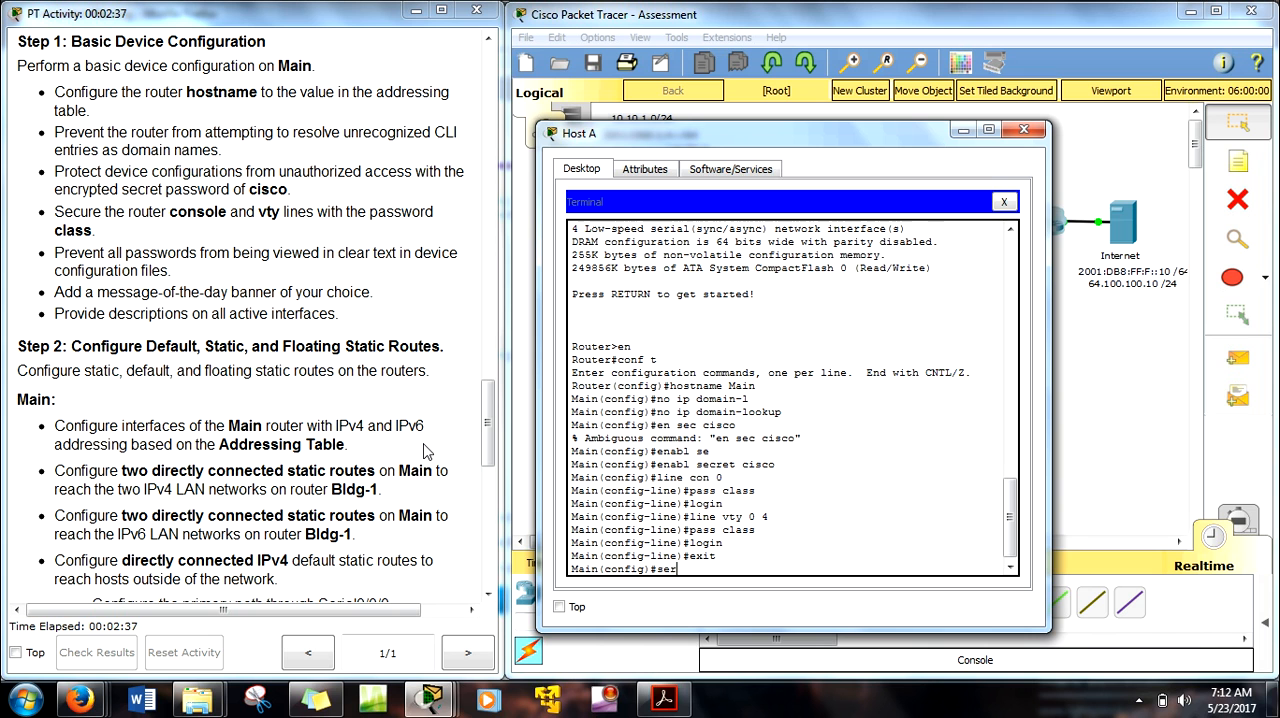
# Step: Encrypt all clear-text passwords on Main with service password-encryption
pyautogui.write('ser')
pyautogui.press('Tab')
pyautogui.write('p')
pyautogui.press('Tab')
pyautogui.press('Return')
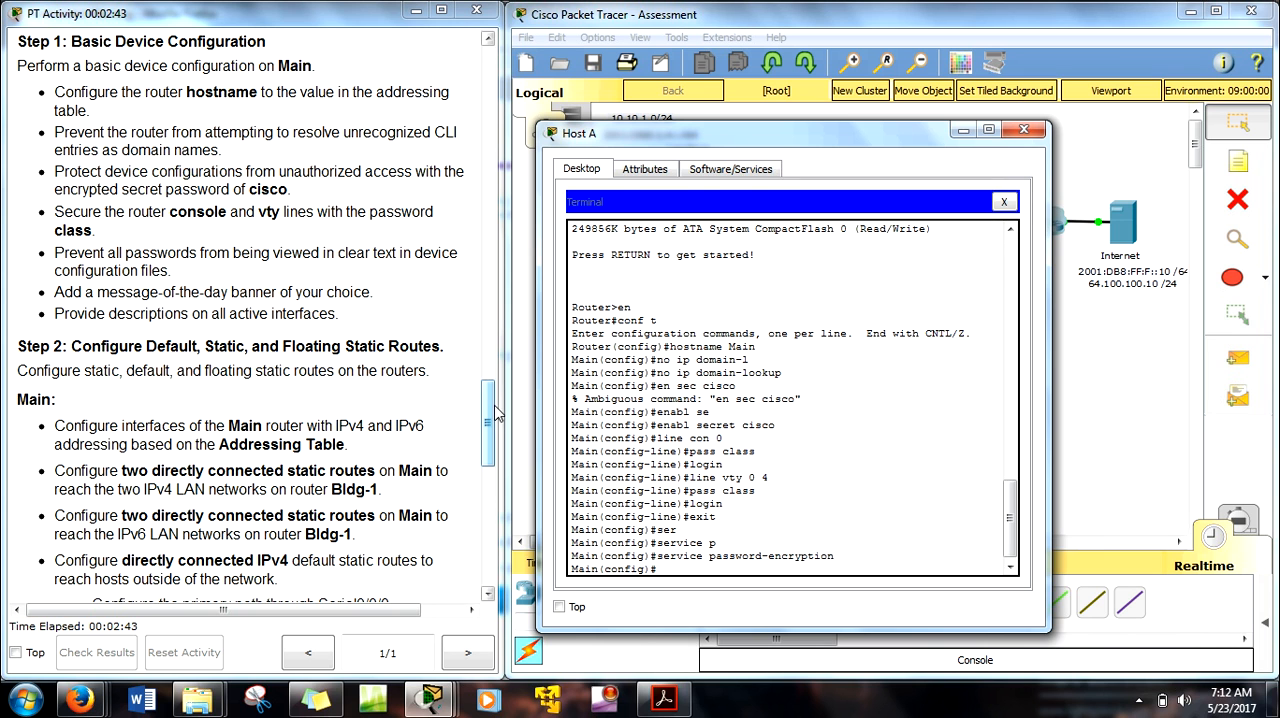
# Step: Bring up Main's rows in the instructions' addressing table and enter interface configuration mode for s0/0/0
pyautogui.moveTo(487, 408); pyautogui.dragTo(489, 478)
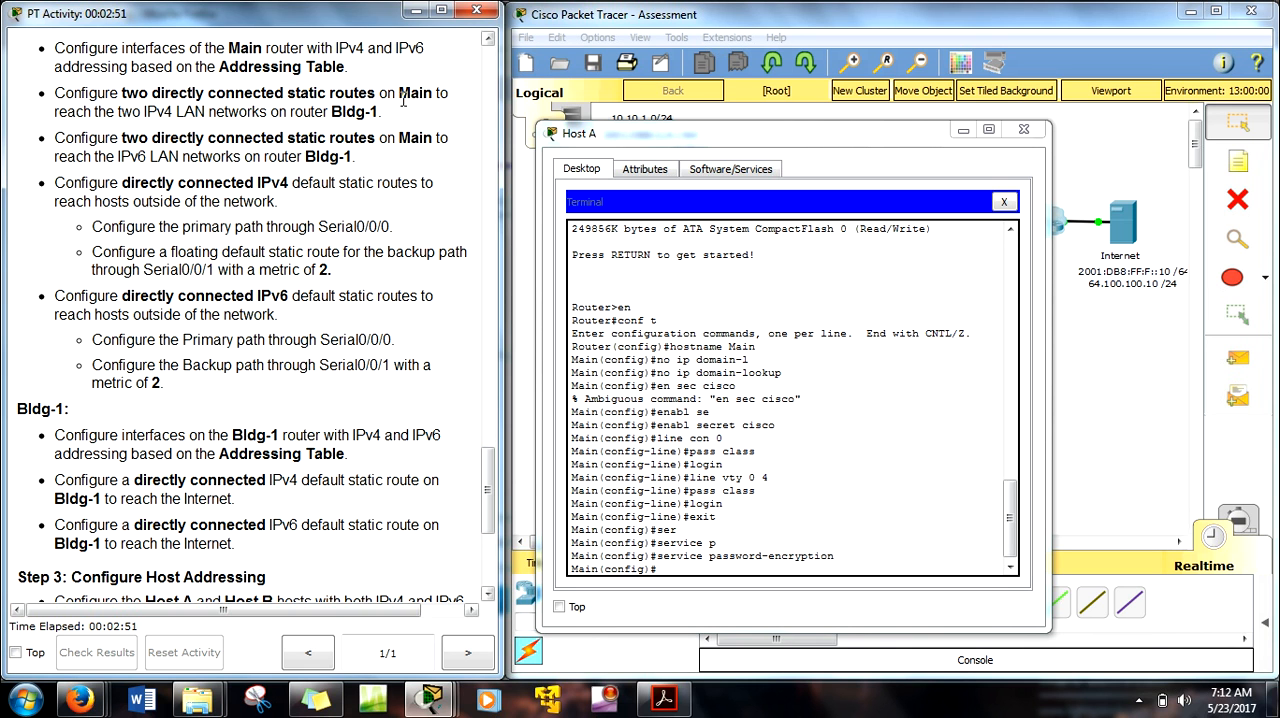
pyautogui.moveTo(488, 490); pyautogui.dragTo(496, 290)
pyautogui.moveTo(286, 42); pyautogui.dragTo(363, 43)
pyautogui.click(686, 573)
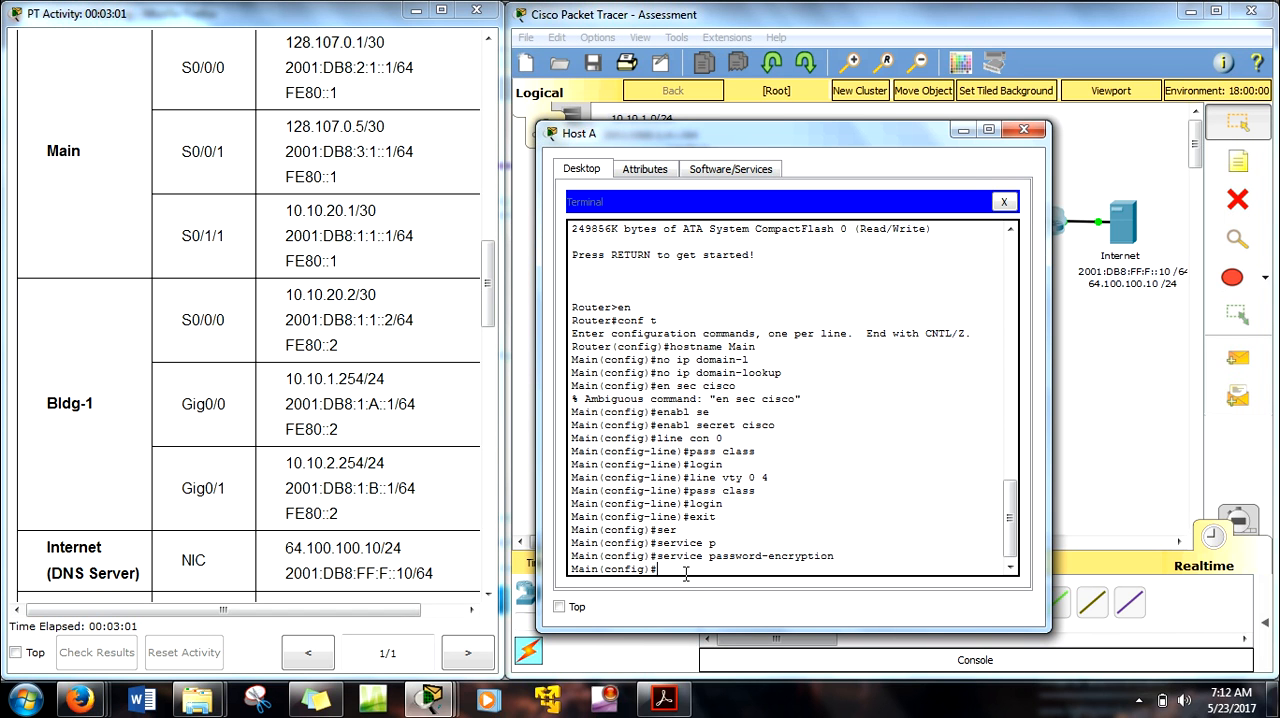
pyautogui.write('int s0/00/0')
pyautogui.press('Return')
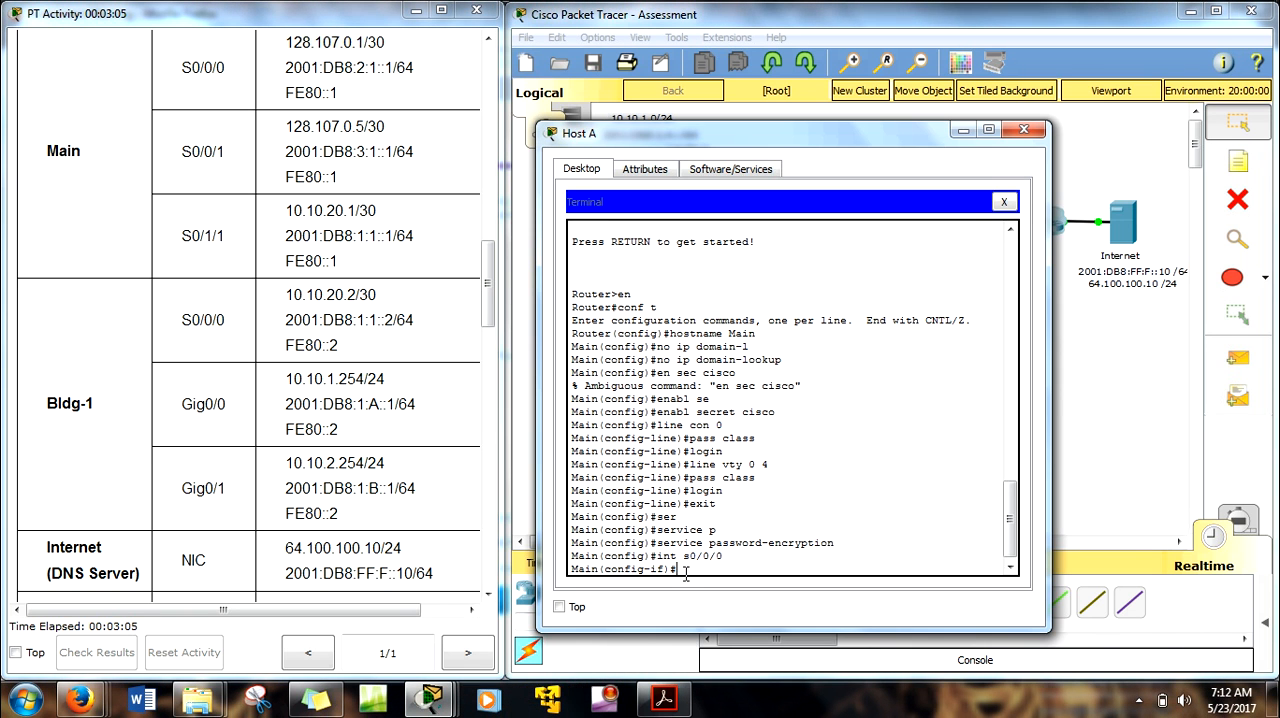
# Step: Set the description of interface s0/0/0 to "Primary path to Internet"
pyautogui.write('desc')
pyautogui.moveTo(843, 137); pyautogui.dragTo(511, 132)
pyautogui.scroll(-1, 520, 466)
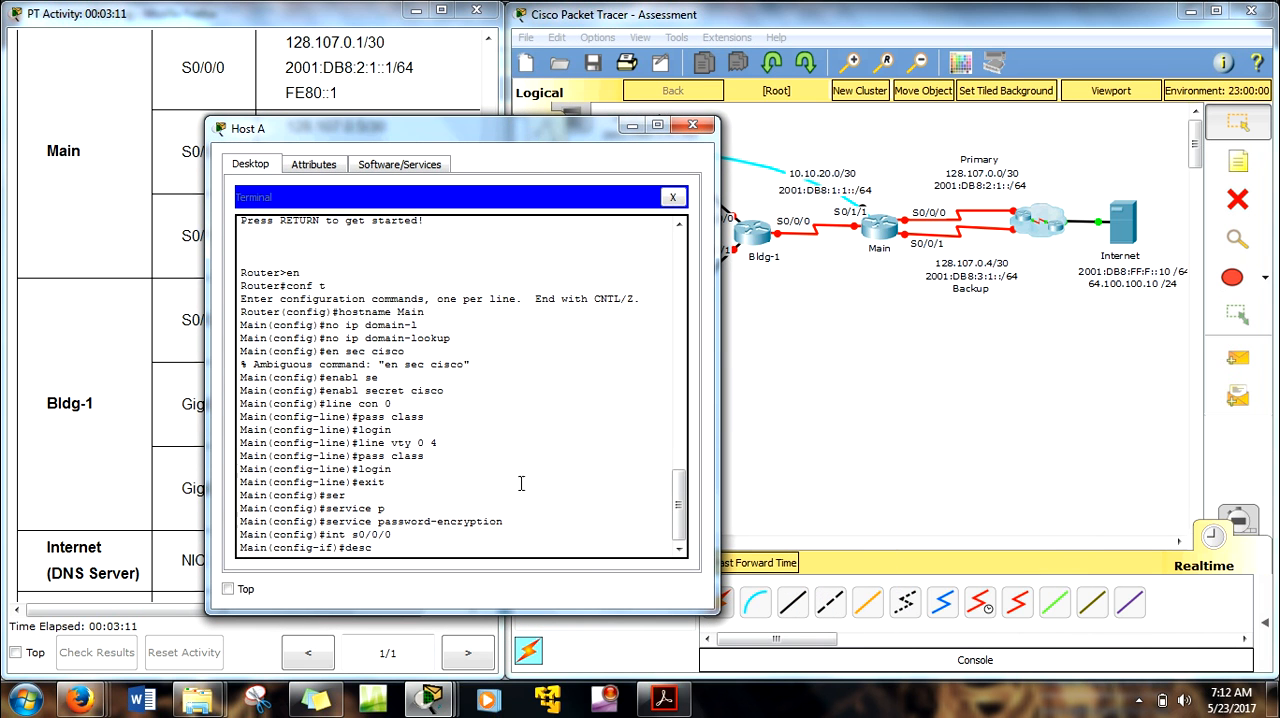
pyautogui.press('Tab')
pyautogui.moveTo(601, 146); pyautogui.dragTo(691, 213)
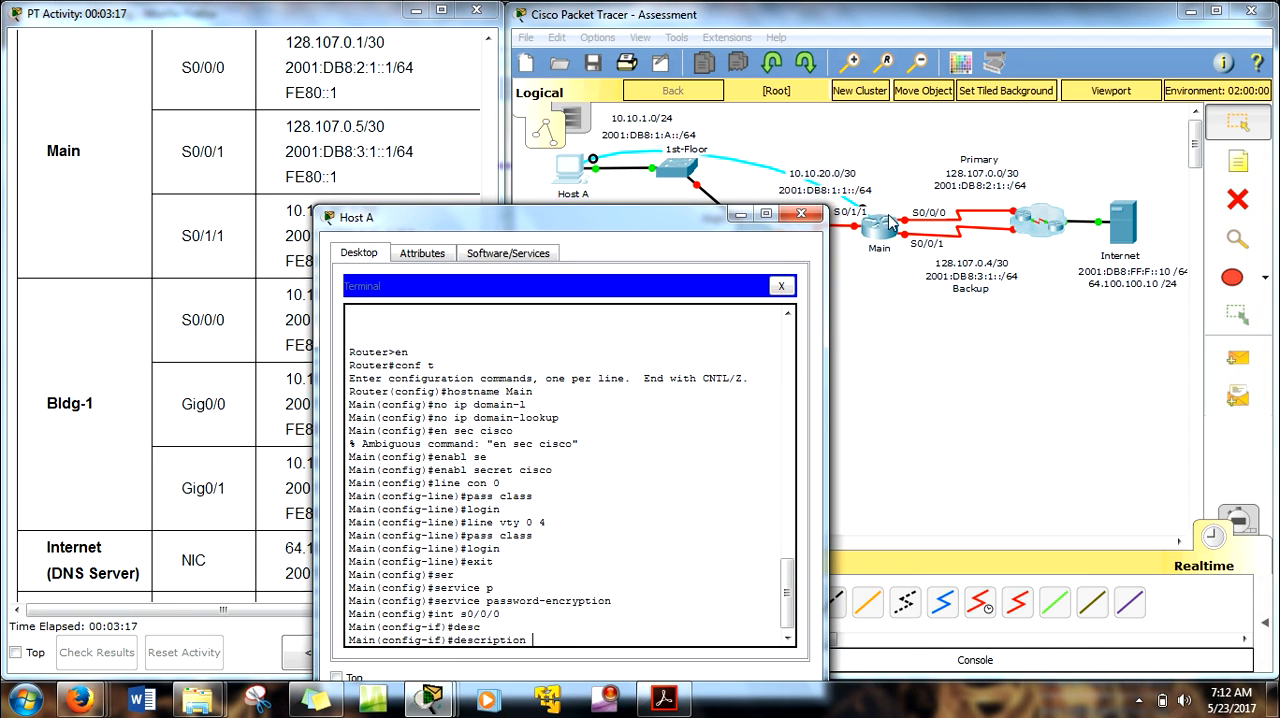
pyautogui.write('Primary path to')
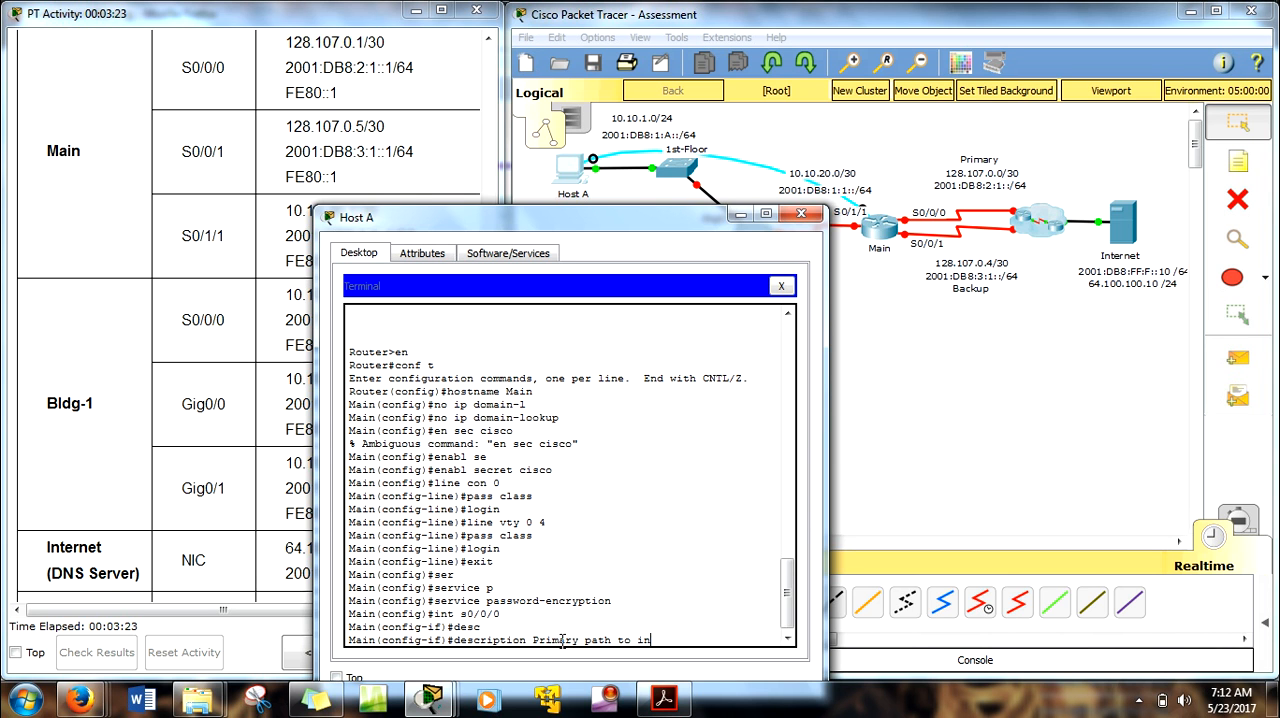
pyautogui.write(' Internet')
pyautogui.press('Return')
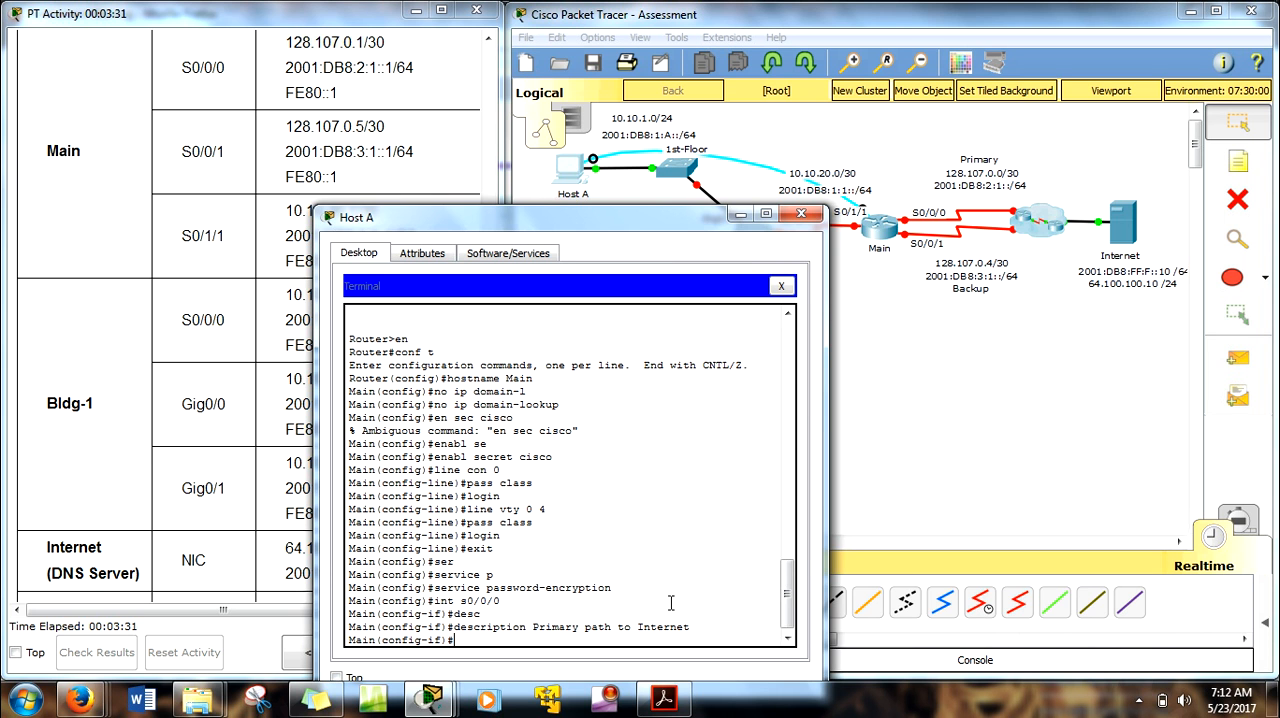
# Step: Assign IPv4 address 128.107.0.1 with mask 255.255.255.252 to Main's s0/0/0 interface
pyautogui.write('ip add 12')
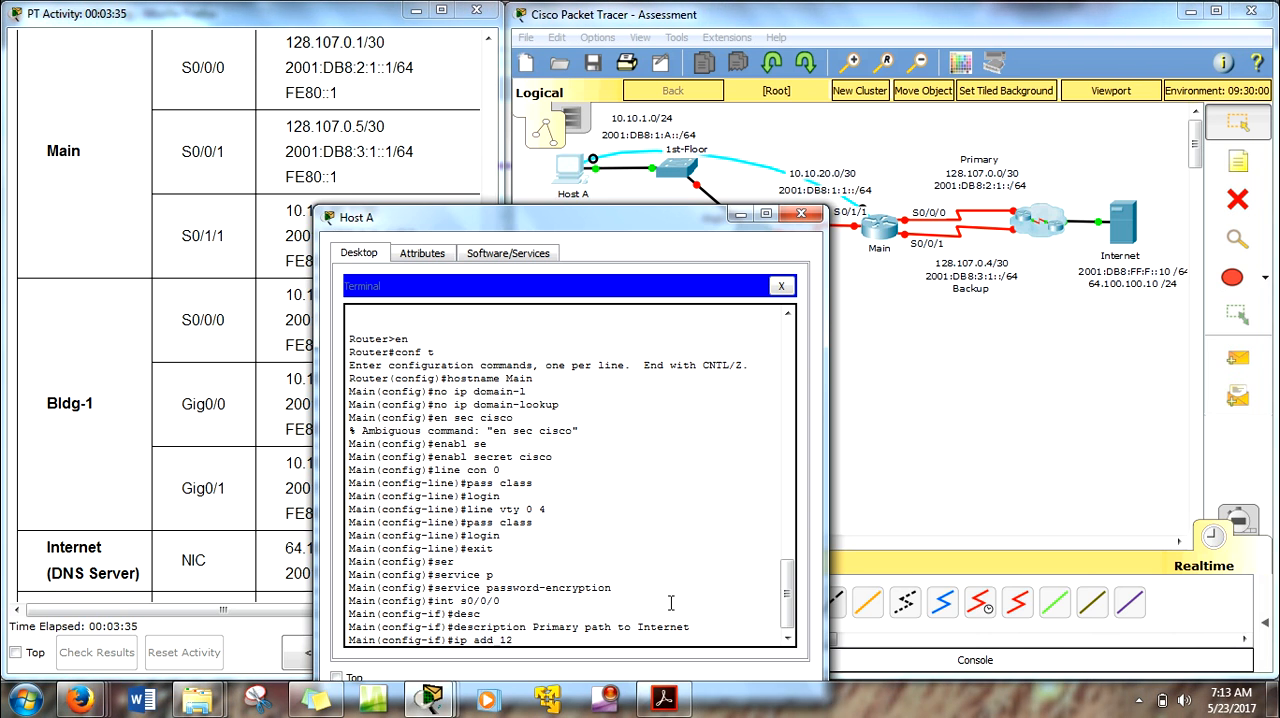
pyautogui.write('8.1')
pyautogui.press('BackSpace')
pyautogui.press('BackSpace')
pyautogui.press('BackSpace')
pyautogui.press('BackSpace')
pyautogui.write('.107.0.1 255.255.255.252')
pyautogui.press('Return')
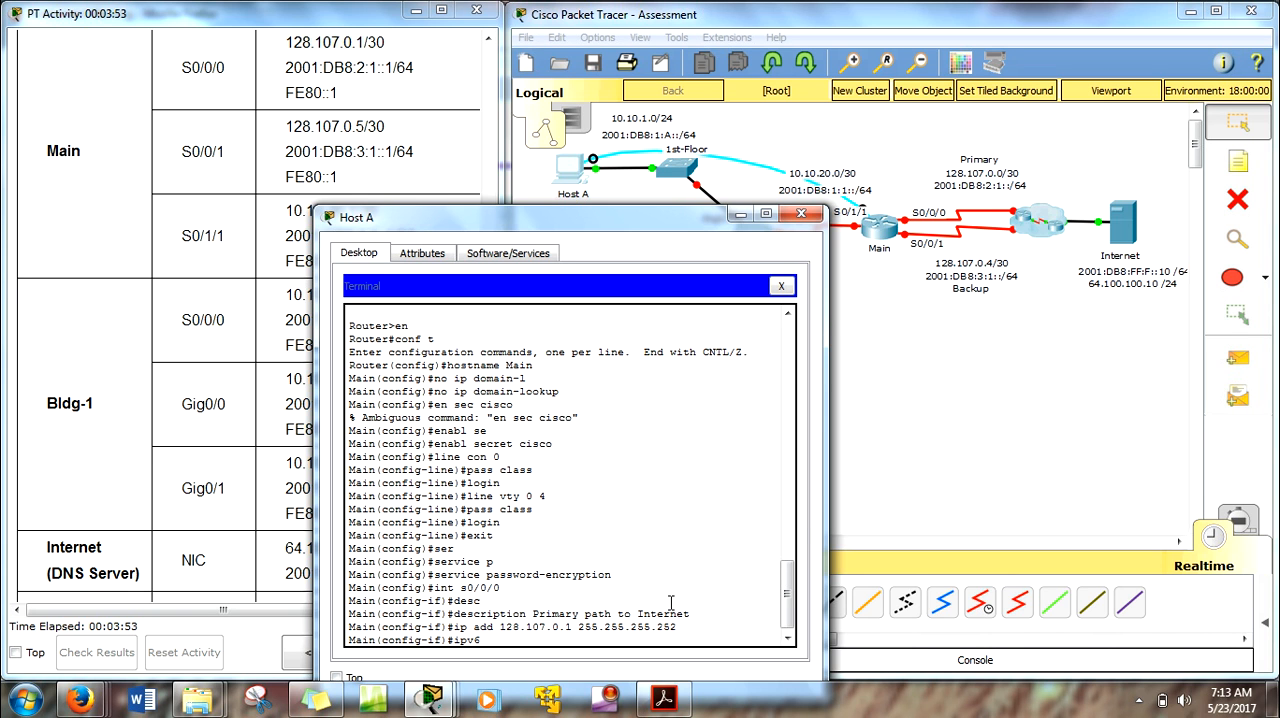
# Step: Try to assign the IPv6 address 2001:db8:2:1::1/64 to s0/0/0 with an ipv6 command lacking the address keyword
pyautogui.write('2001:db8')
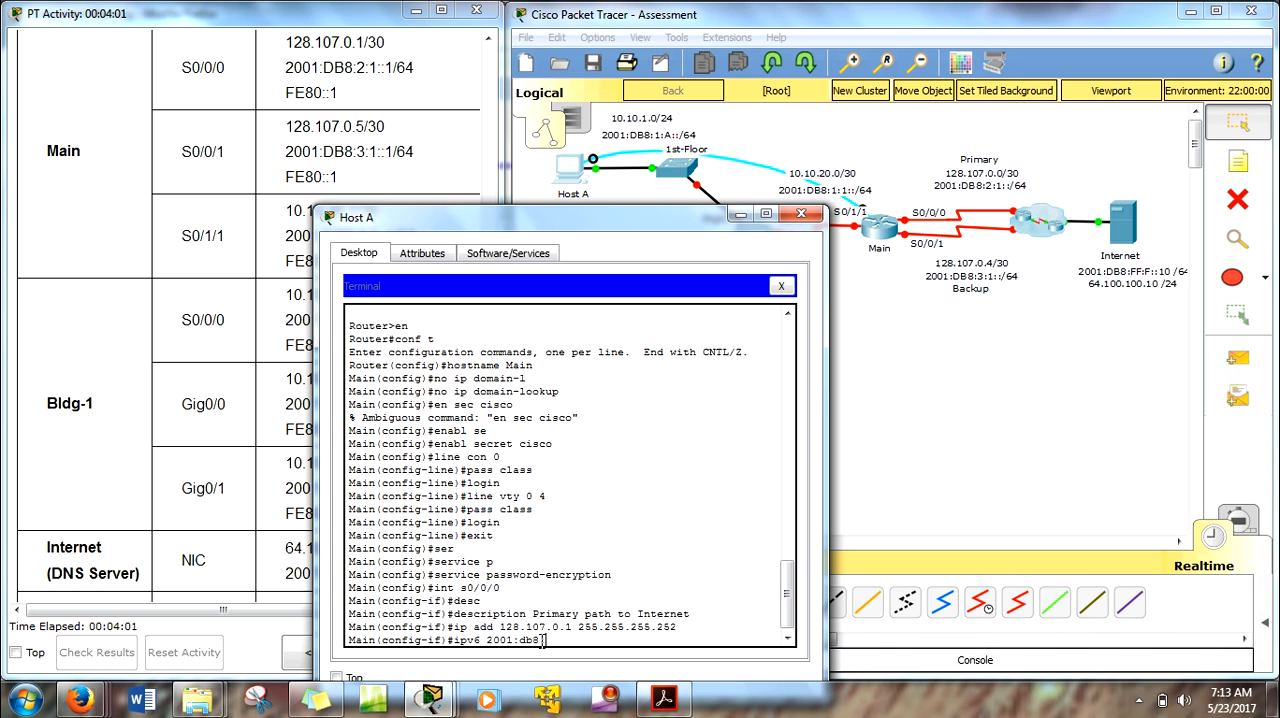
pyautogui.moveTo(558, 640); pyautogui.dragTo(490, 647)
pyautogui.rightClick(490, 647)
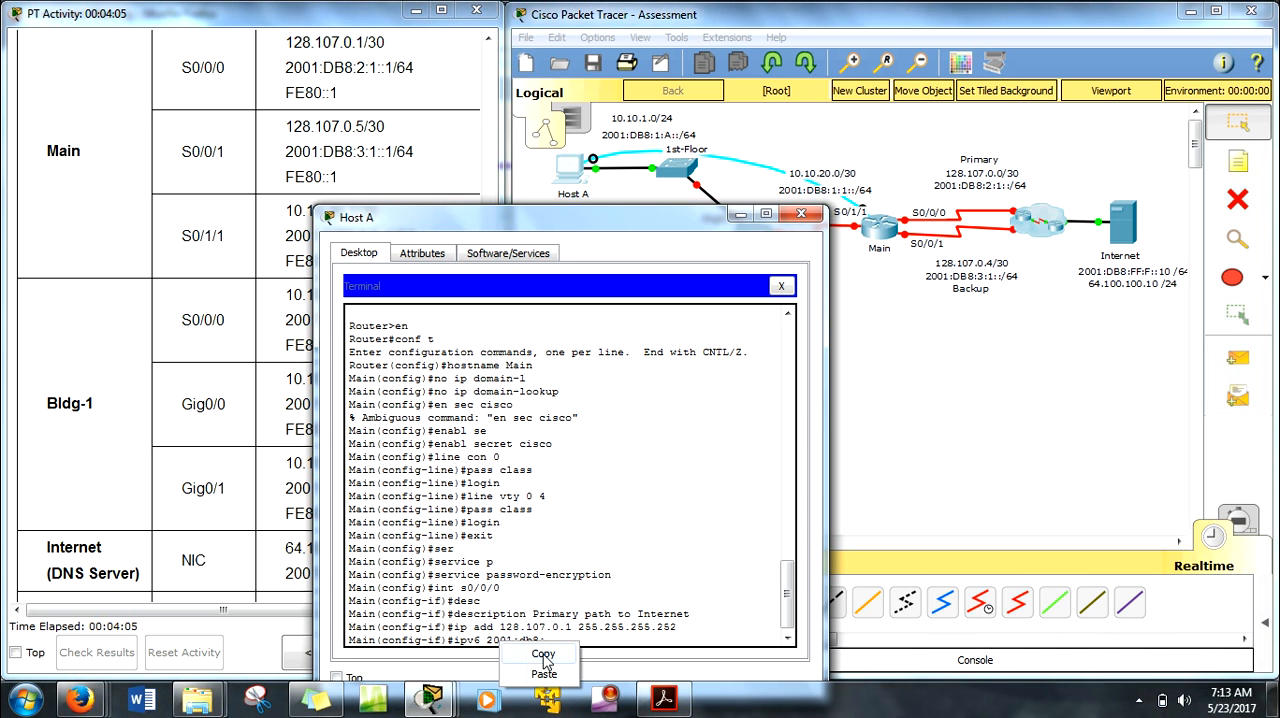
pyautogui.click(540, 660)
pyautogui.click(549, 641)
pyautogui.write('2:')
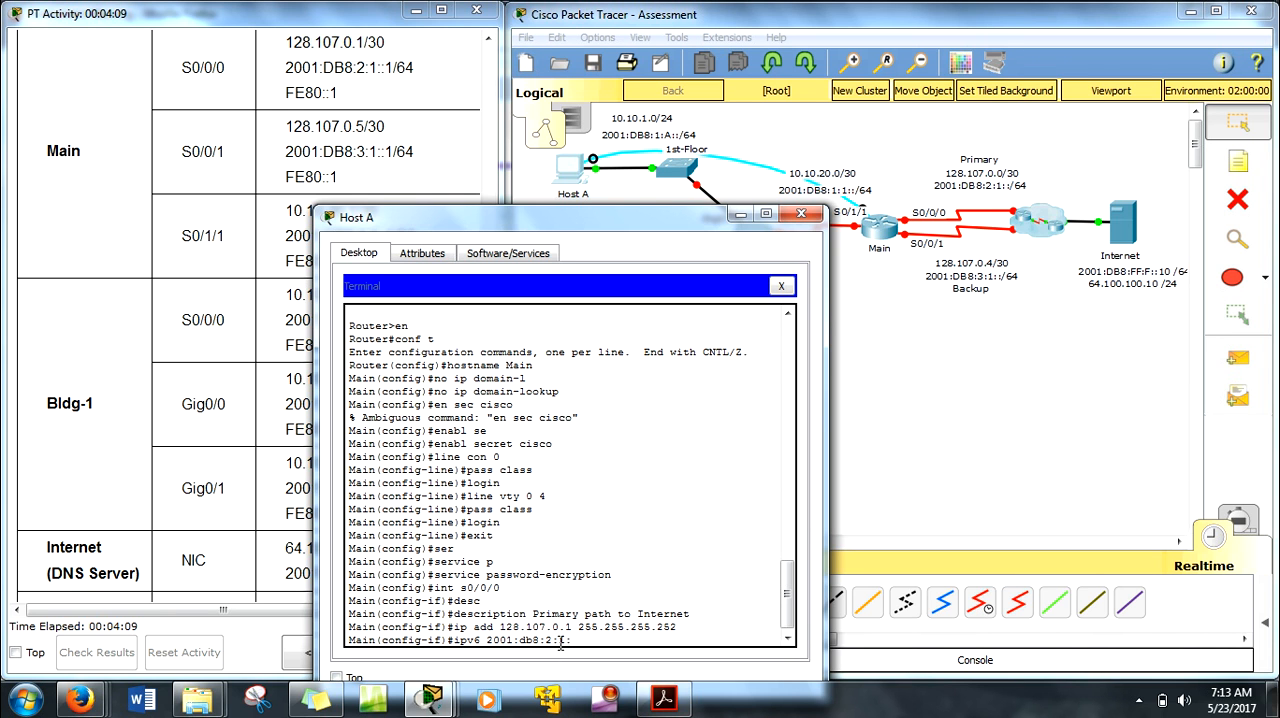
pyautogui.write('1::1 /64')
pyautogui.press('Return')
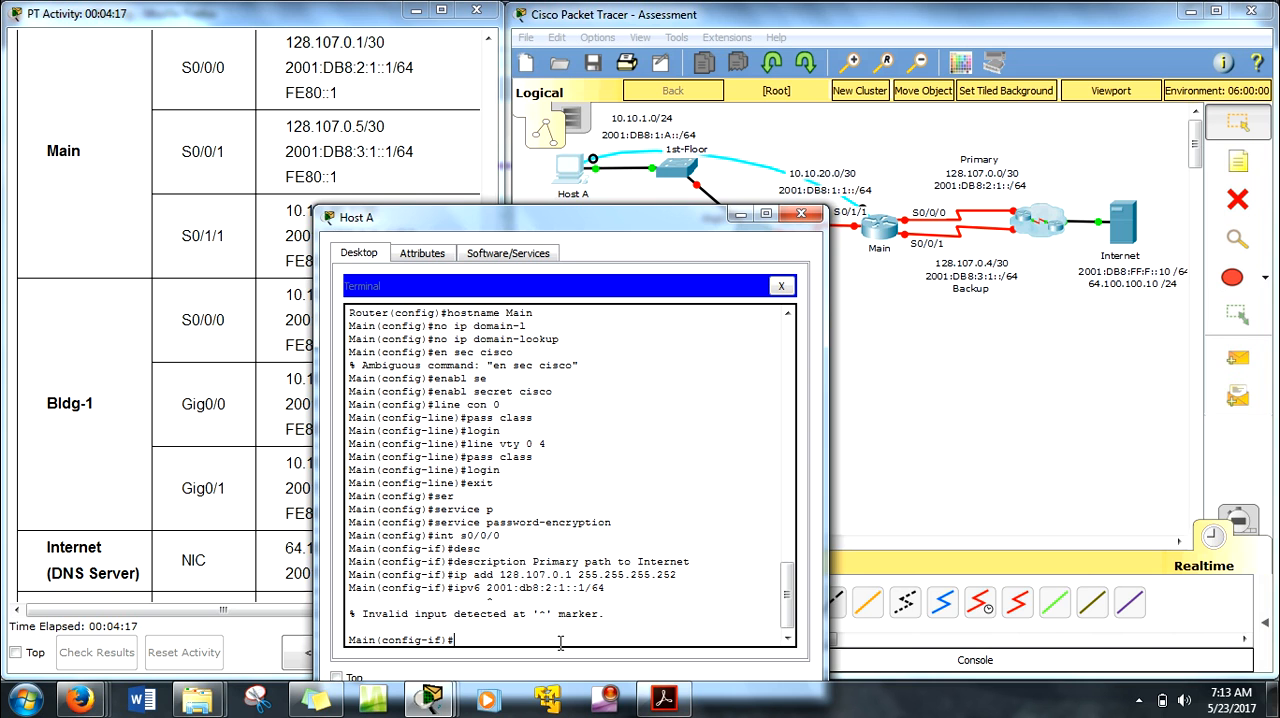
# Step: Recall the rejected IPv6 command and reissue it with add inserted before 2001:db8:2:1::1/64
pyautogui.press('Up')
pyautogui.press('Left')
pyautogui.press('Left')
pyautogui.press('Left')
pyautogui.press('Left')
pyautogui.write('add')
pyautogui.press('Return')
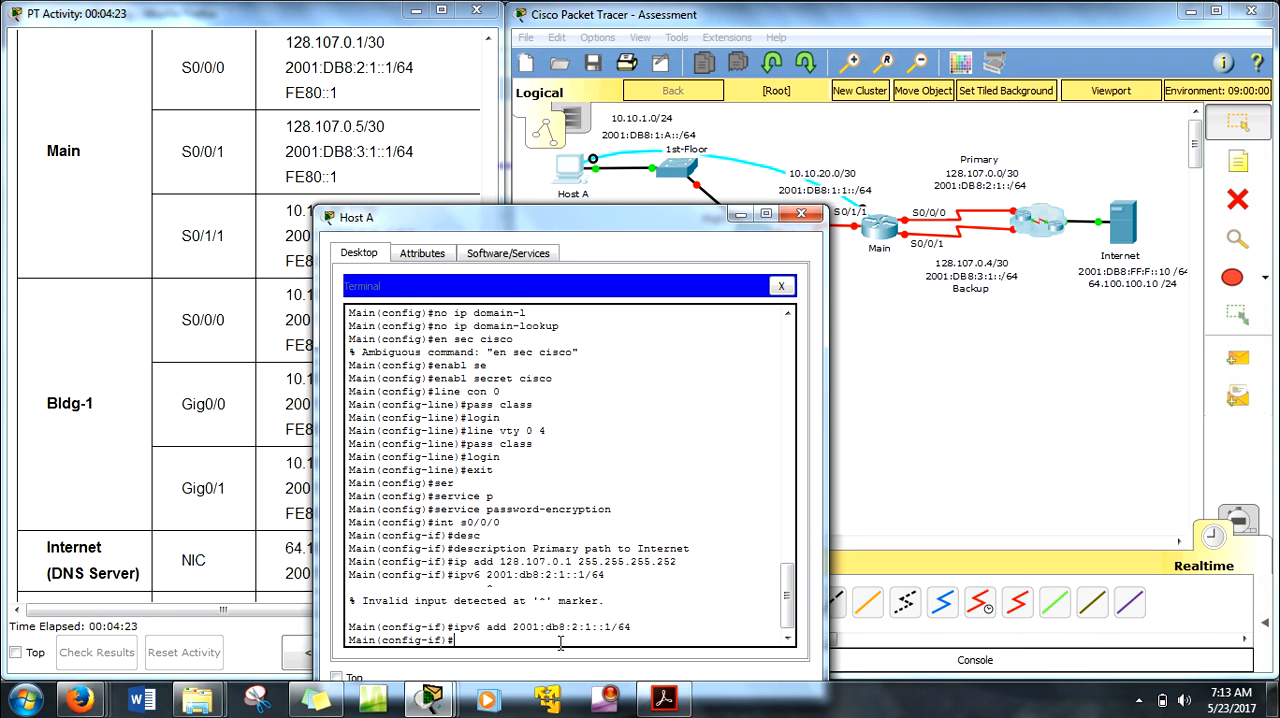
# Step: Assign fe80::1 as the link-local IPv6 address of Main's s0/0/0 interface
pyautogui.press('Up')
pyautogui.press('BackSpace')
pyautogui.press('BackSpace')
pyautogui.press('BackSpace')
pyautogui.press('BackSpace')
pyautogui.press('BackSpace')
pyautogui.press('BackSpace')
pyautogui.press('BackSpace')
pyautogui.press('BackSpace')
pyautogui.press('BackSpace')
pyautogui.press('BackSpace')
pyautogui.press('BackSpace')
pyautogui.press('BackSpace')
pyautogui.press('BackSpace')
pyautogui.press('BackSpace')
pyautogui.press('BackSpace')
pyautogui.press('BackSpace')
pyautogui.press('BackSpace')
pyautogui.press('BackSpace')
pyautogui.write('fe80::1')
pyautogui.press('Return')
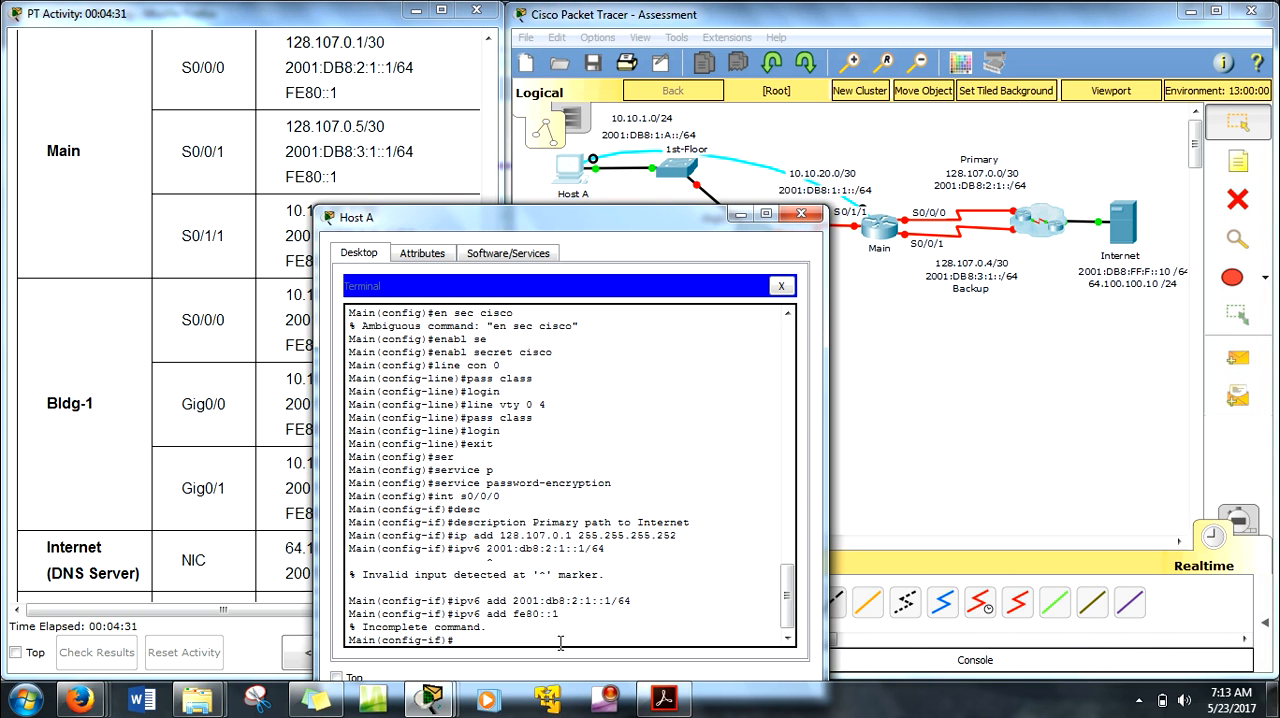
pyautogui.press('Up')
pyautogui.write('li')
pyautogui.press('Tab')
pyautogui.press('Return')
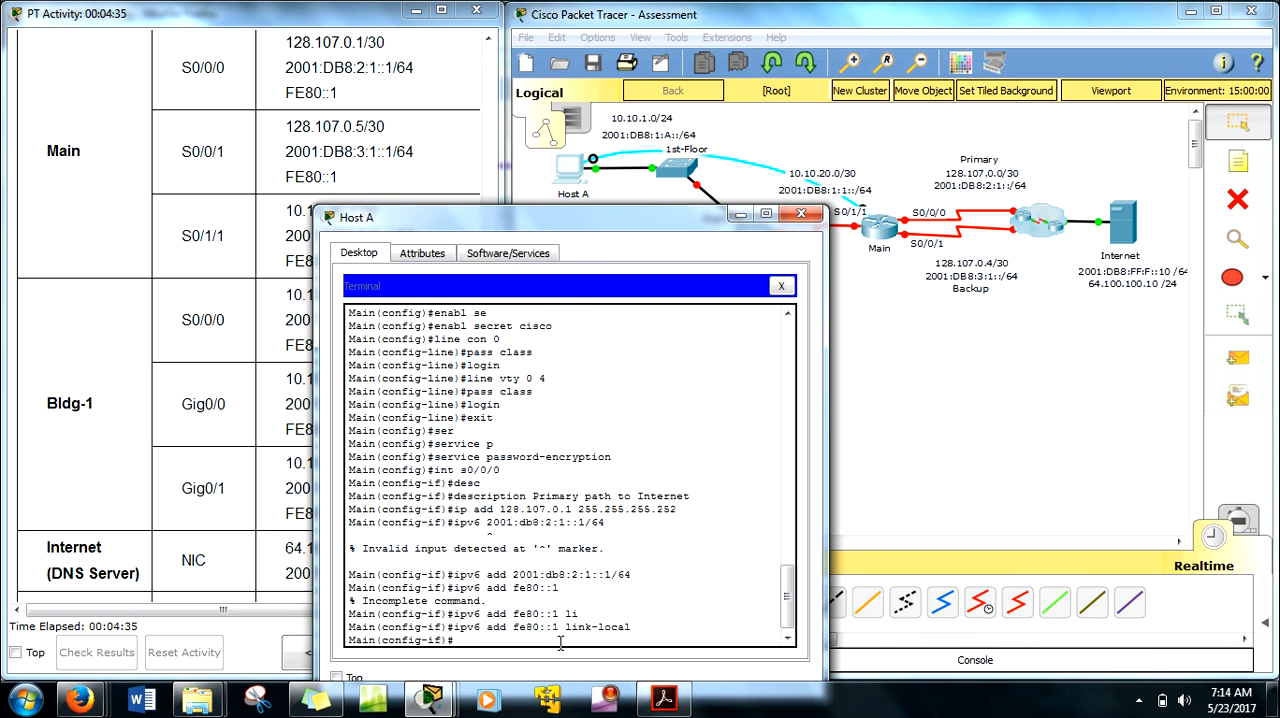
# Step: Enable Main's s0/0/0 interface with no shut
pyautogui.write('no hsu')
pyautogui.write('t')
pyautogui.press('BackSpace')
pyautogui.press('BackSpace')
pyautogui.press('BackSpace')
pyautogui.press('BackSpace')
pyautogui.write('shut')
pyautogui.press('Return')
# Step: Enter configuration of Main's s0/0/1 interface and give it the description Backup path to Internet
pyautogui.press('Return')
pyautogui.write('i')
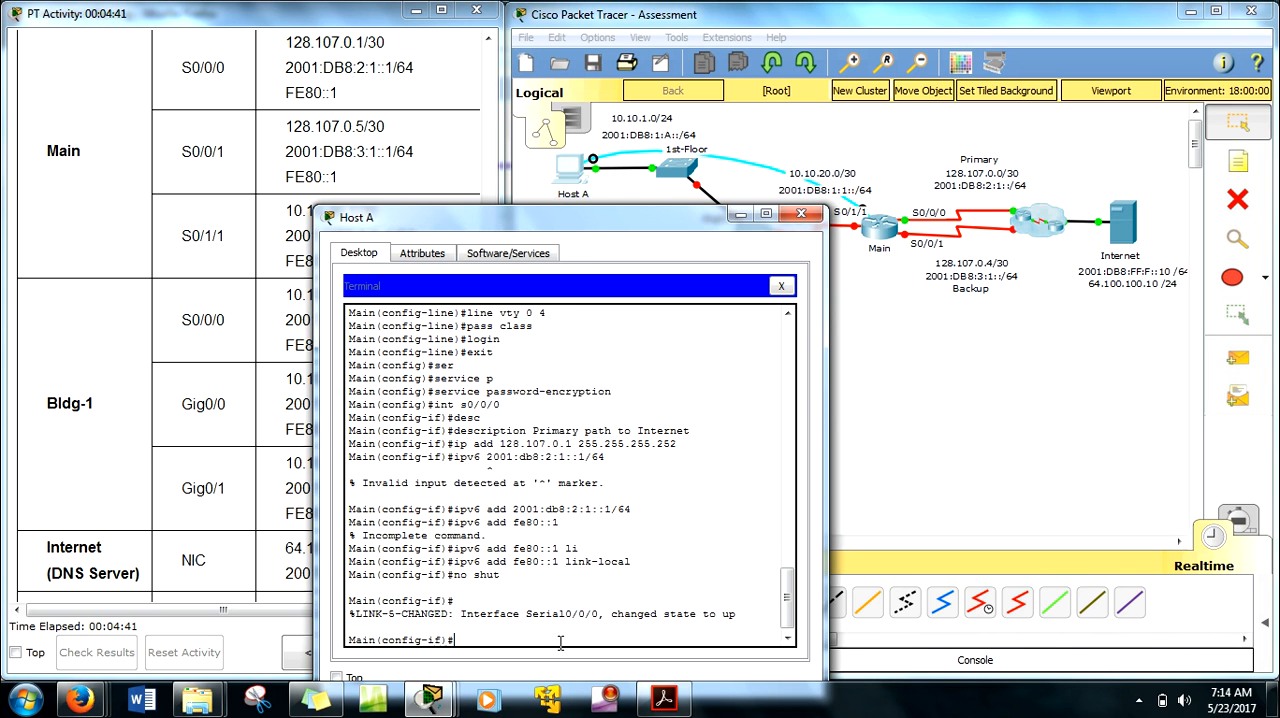
pyautogui.write('nt s0/0/1')
pyautogui.press('Return')
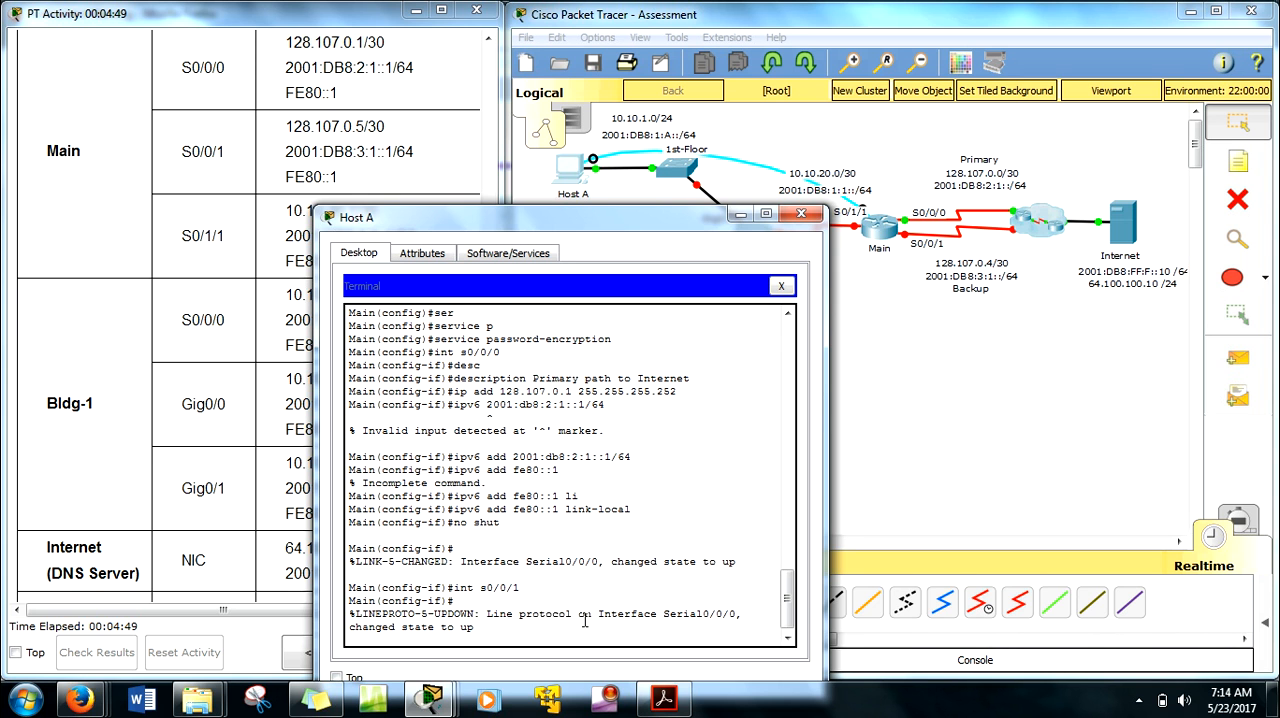
pyautogui.press('Return')
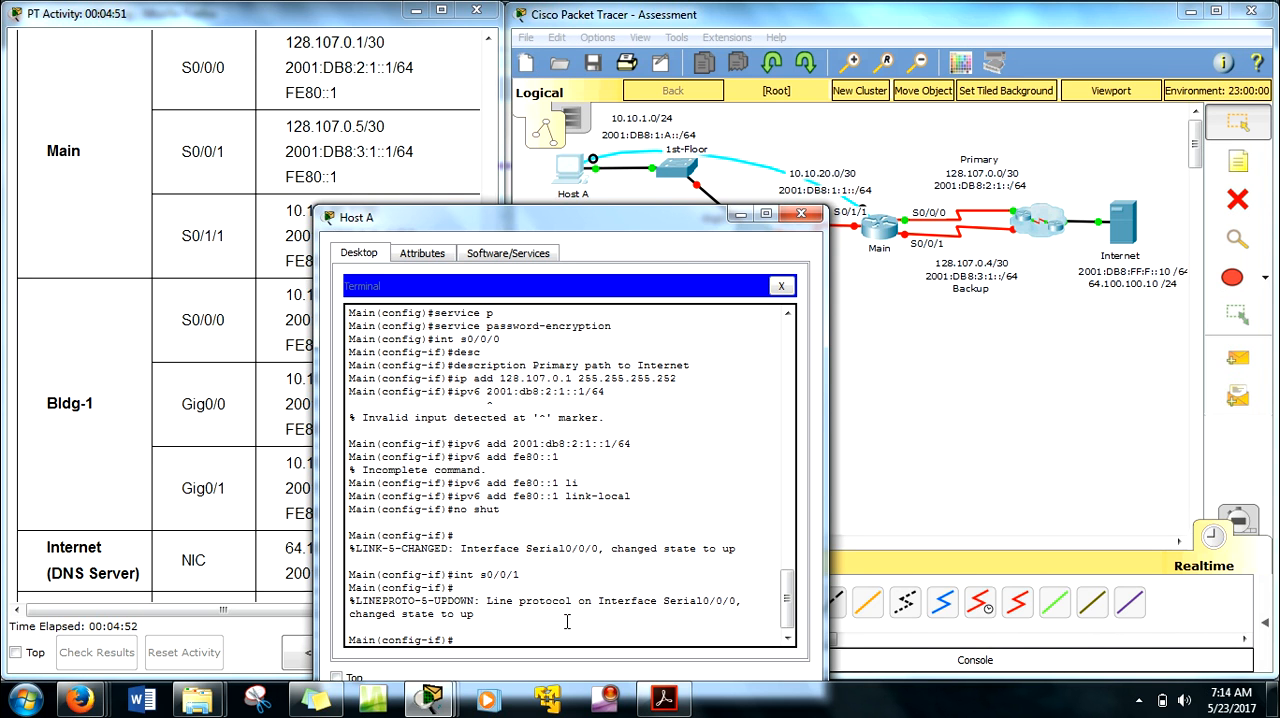
pyautogui.write('desc')
pyautogui.press('Tab')
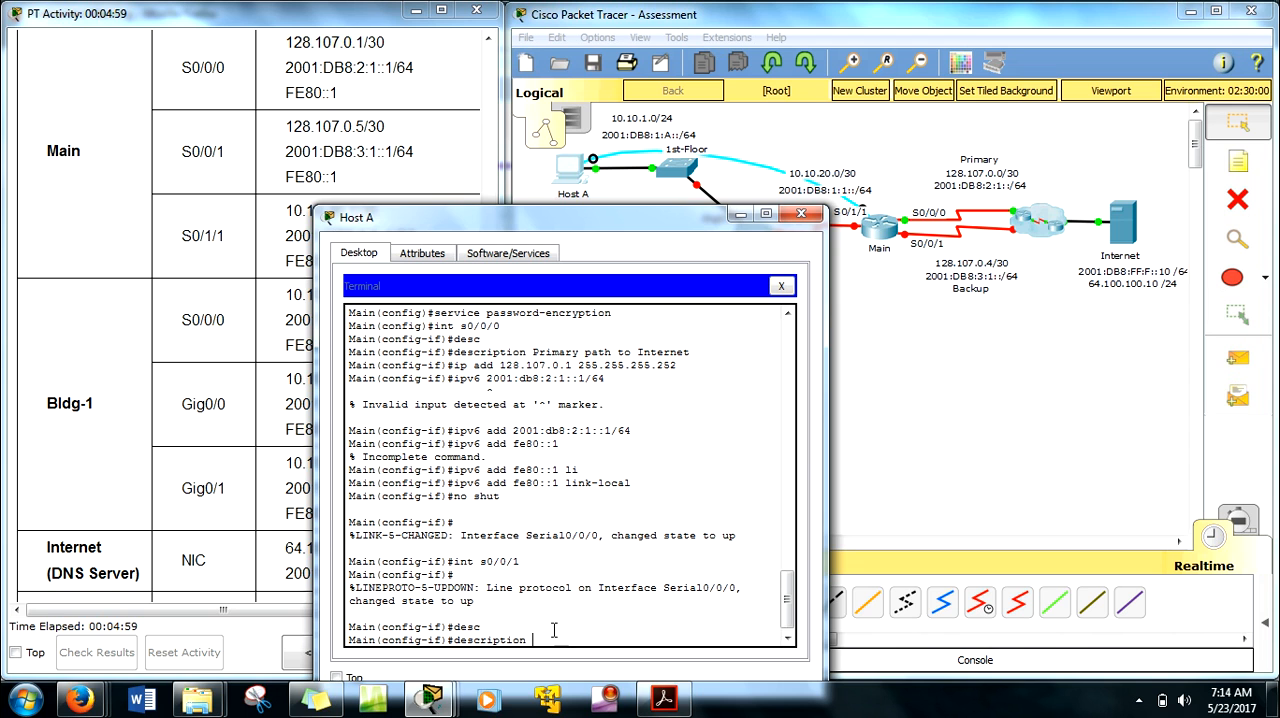
pyautogui.write('Backup path to Internet')
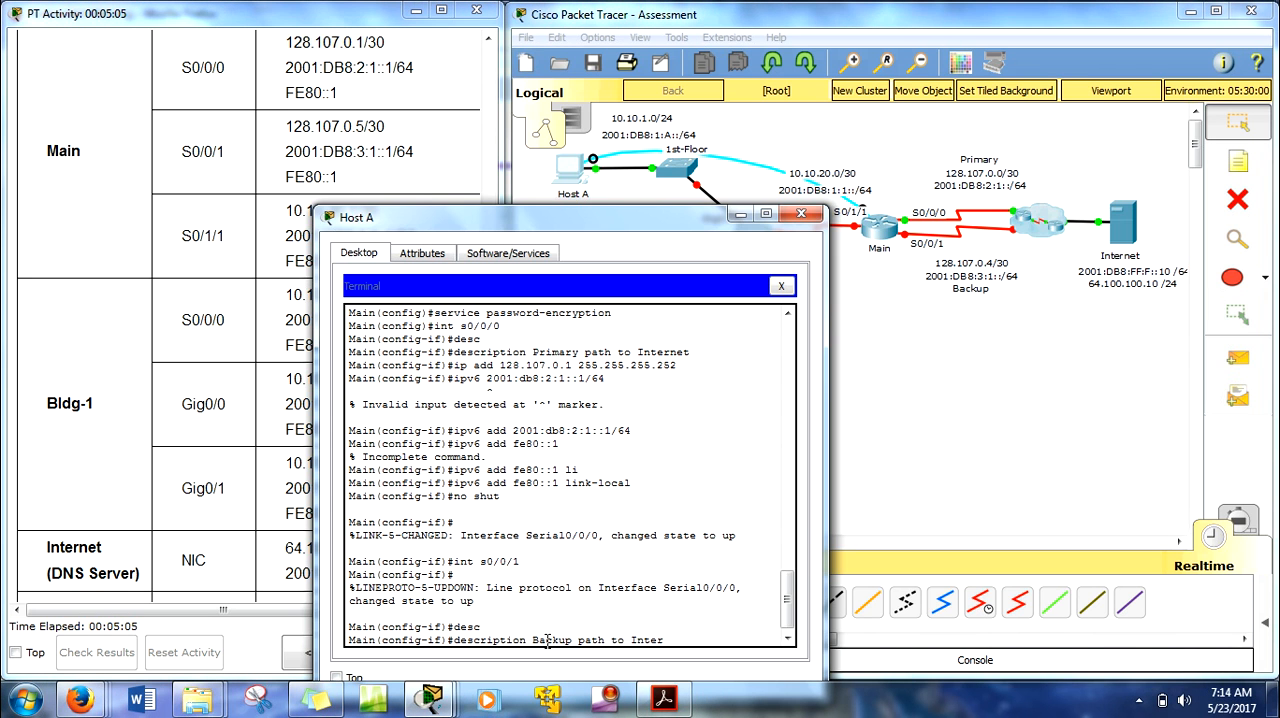
pyautogui.press('Return')
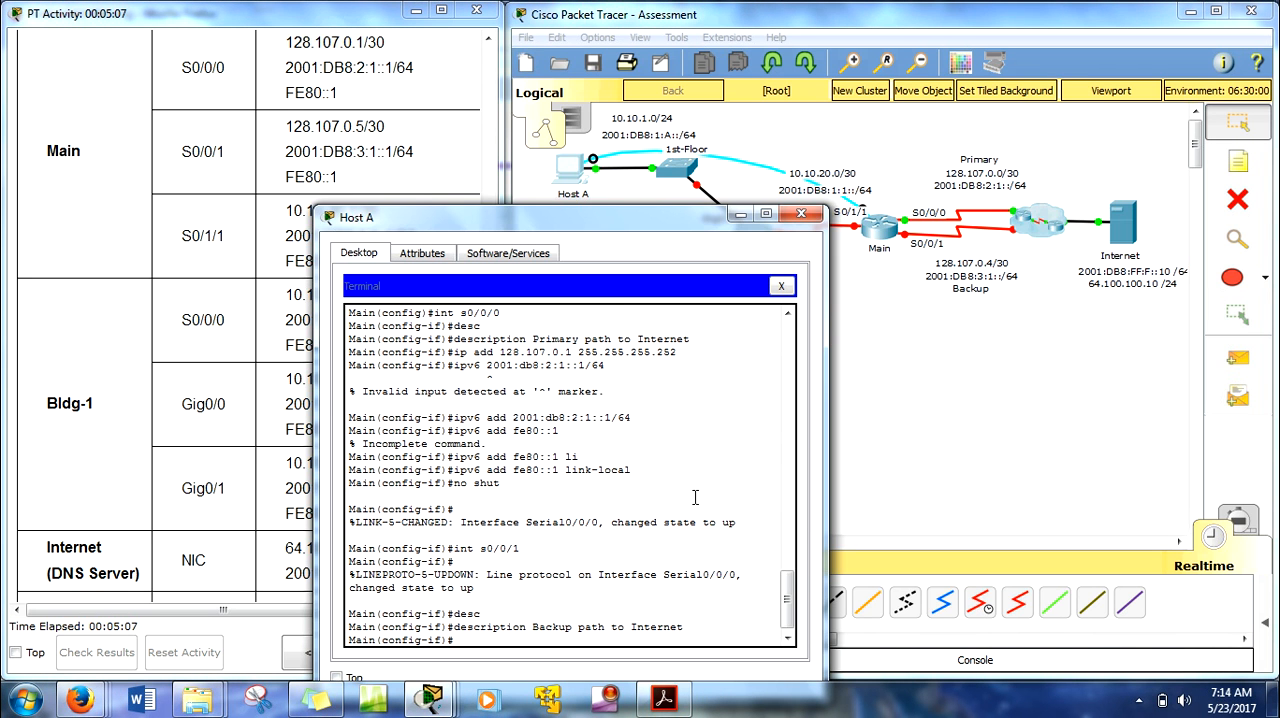
# Step: Assign the IPv4 address 128.107.0.5 with mask 255.255.255.252 to Main's s0/0/1 interface, following the addressing table
pyautogui.write('ip add')
pyautogui.click(312, 214)
pyautogui.moveTo(490, 279); pyautogui.dragTo(492, 288)
pyautogui.moveTo(285, 58); pyautogui.dragTo(366, 60)
pyautogui.click(517, 443)
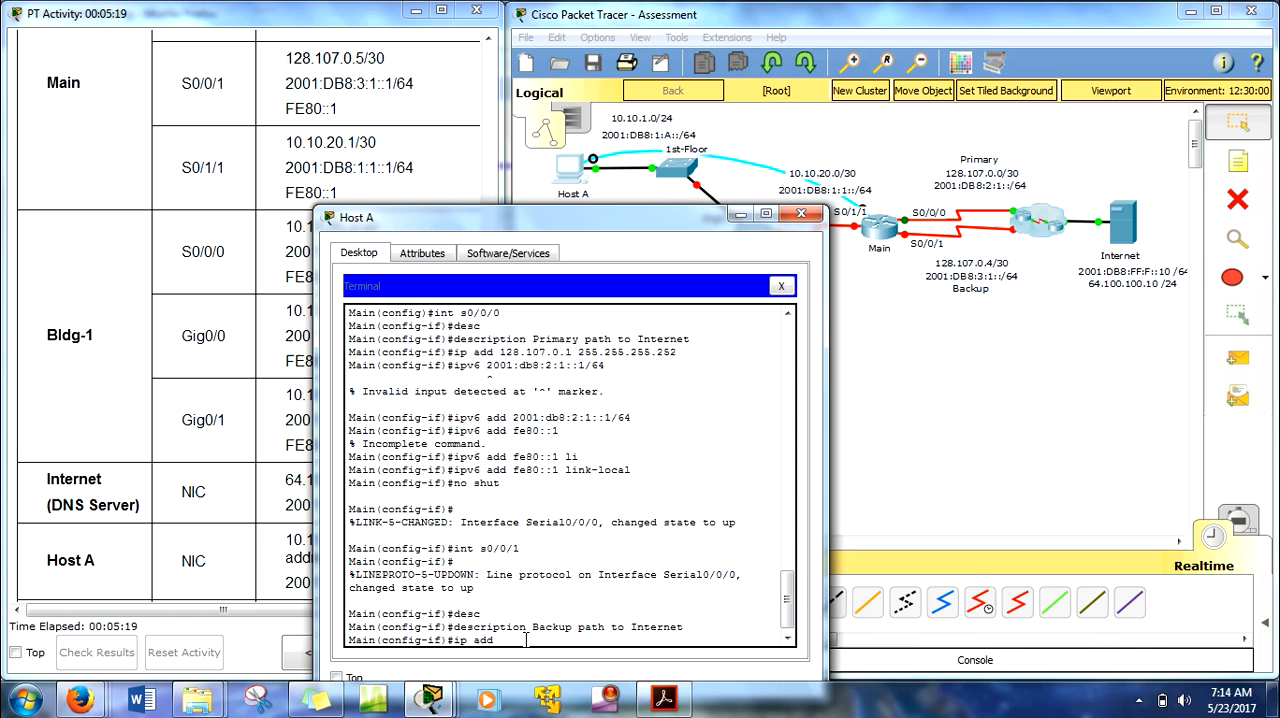
pyautogui.write('128.107.0.5 255.255.255.252')
pyautogui.press('Return')
# Step: Assign the IPv6 address 2001:db8:3:1::1/64 to Main's s0/0/1 interface
pyautogui.write('ipv')
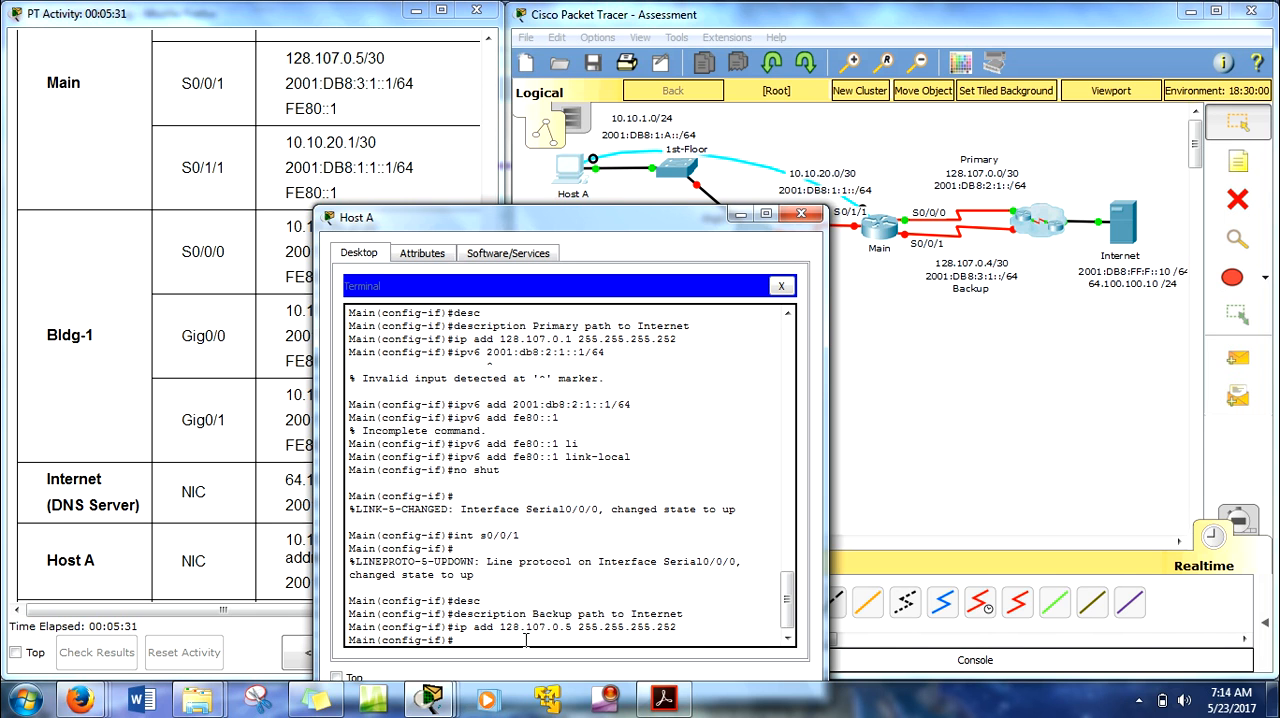
pyautogui.write('6 add 2001:db8:')
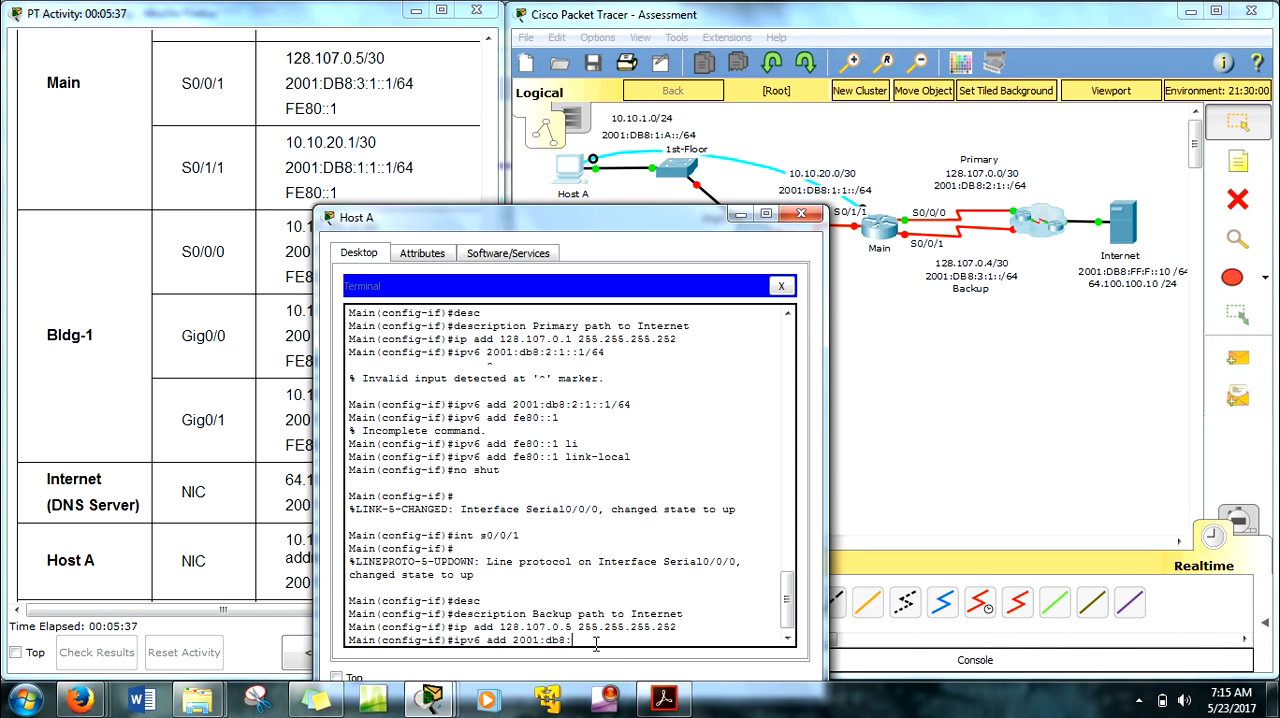
pyautogui.write('3:1::1/64')
pyautogui.press('Return')
# Step: Reuse the previous ipv6 add command to assign fe80::1 as the link-local address of Main's s0/0/1 interface
pyautogui.press('Up')
pyautogui.press('BackSpace')
pyautogui.press('BackSpace')
pyautogui.press('BackSpace')
pyautogui.press('BackSpace')
pyautogui.press('BackSpace')
pyautogui.press('BackSpace')
pyautogui.press('BackSpace')
pyautogui.press('BackSpace')
pyautogui.press('BackSpace')
pyautogui.press('BackSpace')
pyautogui.press('BackSpace')
pyautogui.press('BackSpace')
pyautogui.press('BackSpace')
pyautogui.press('BackSpace')
pyautogui.press('BackSpace')
pyautogui.press('BackSpace')
pyautogui.press('BackSpace')
pyautogui.press('BackSpace')
pyautogui.write('fe')
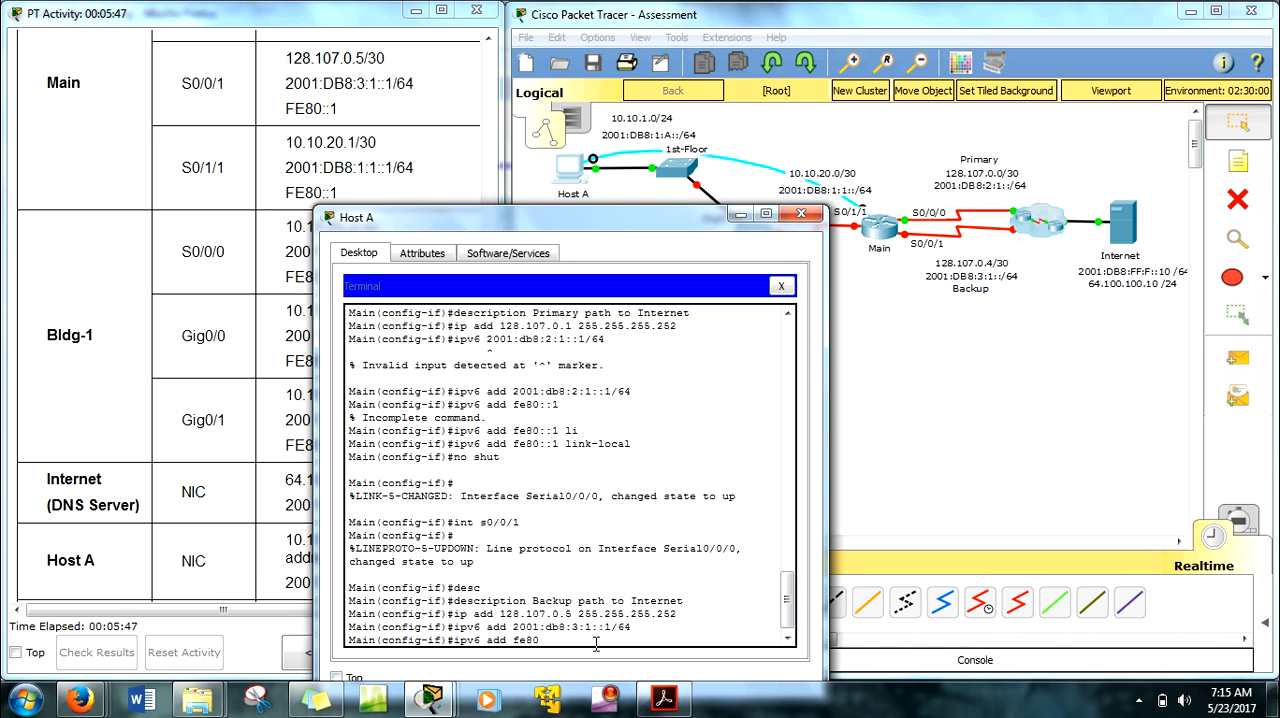
pyautogui.write('80')
pyautogui.write('::1 li')
pyautogui.write('n')
pyautogui.press('Tab')
pyautogui.press('Return')
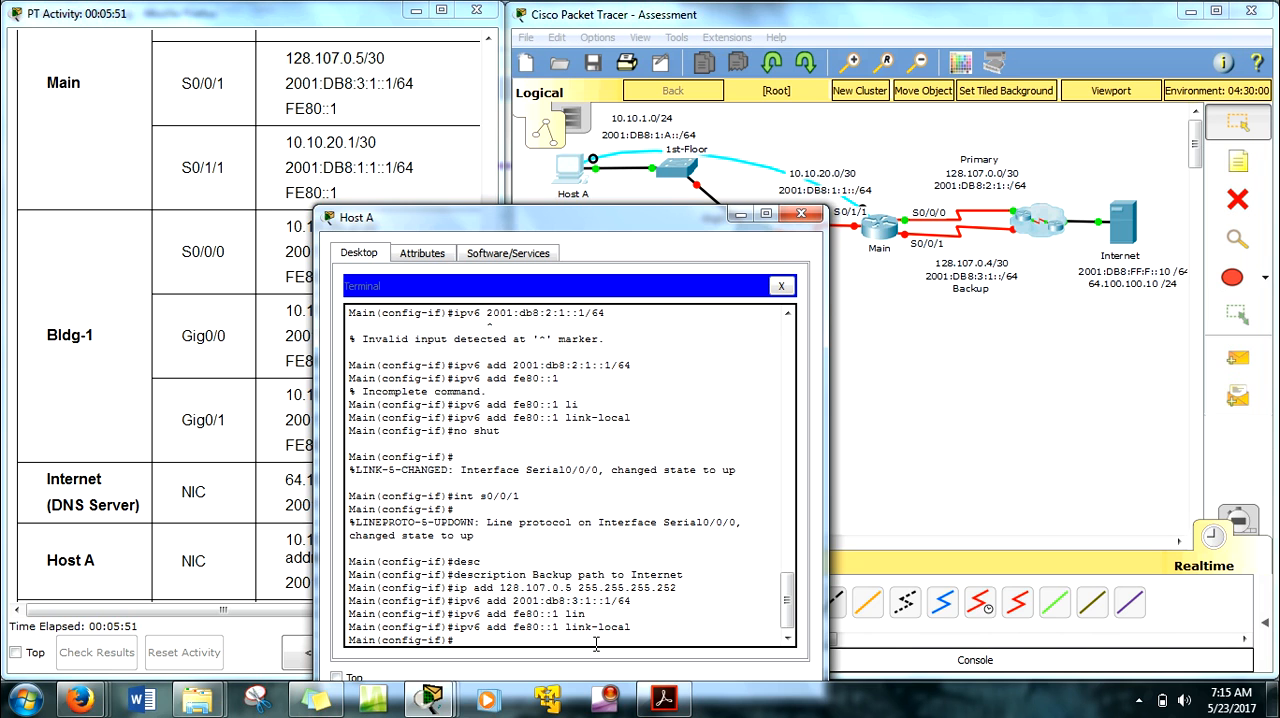
# Step: Enable Main's s0/0/1 interface with no shu
pyautogui.write('no shu')
pyautogui.press('Return')
# Step: Switch to Main's s0/1/1 interface and give it the description Connects to Bldg-1 router
pyautogui.press('Return')
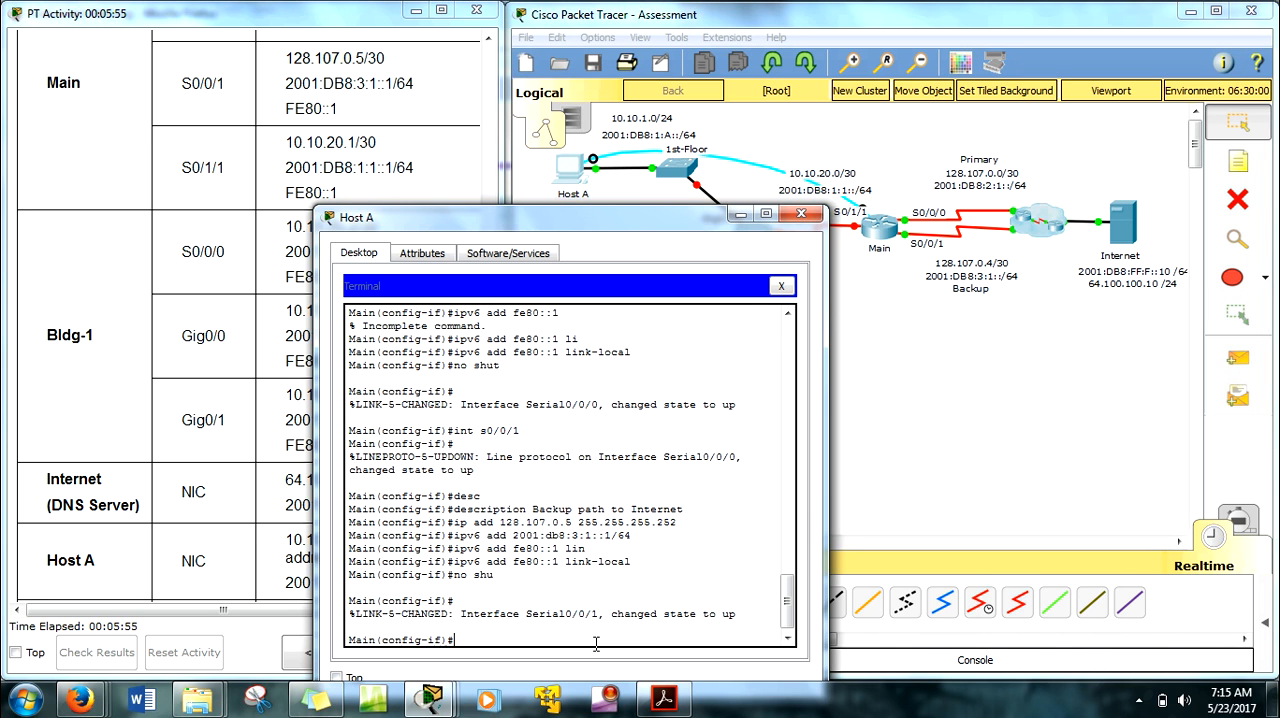
pyautogui.write('s')
pyautogui.write('int s')
pyautogui.write('0/')
pyautogui.write('1/1')
pyautogui.press('Return')
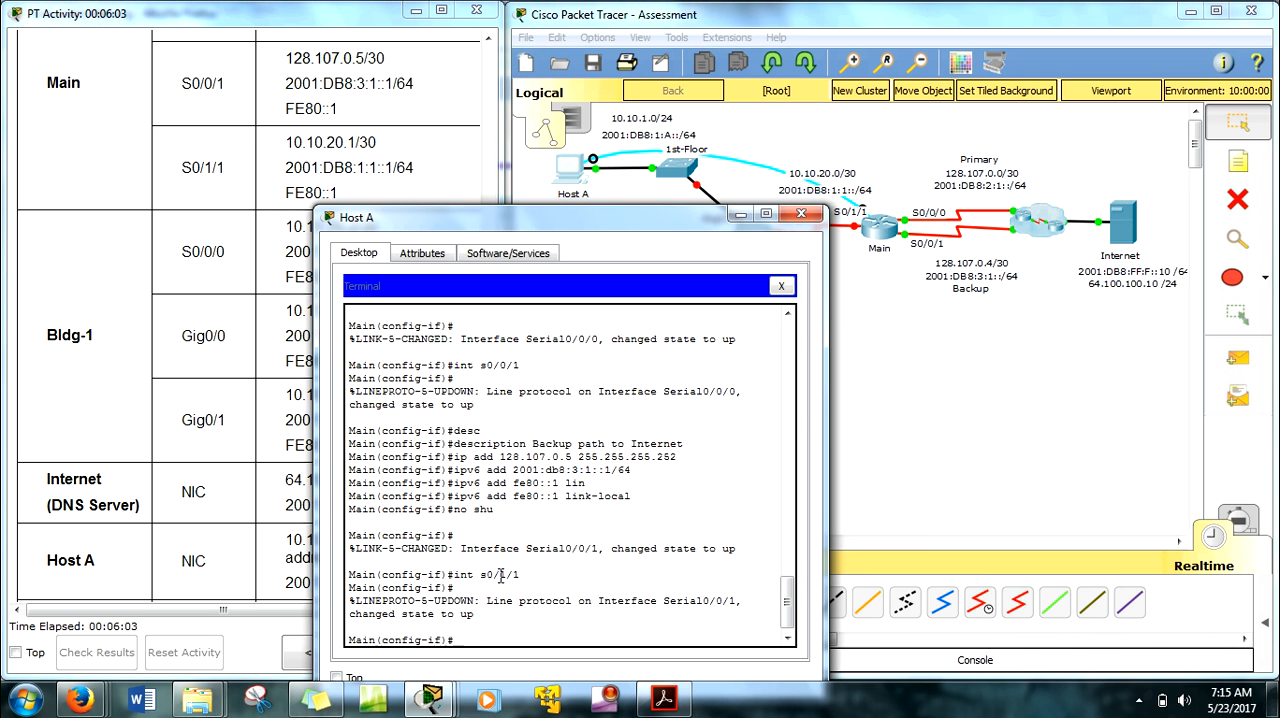
pyautogui.moveTo(538, 211); pyautogui.dragTo(341, 83)
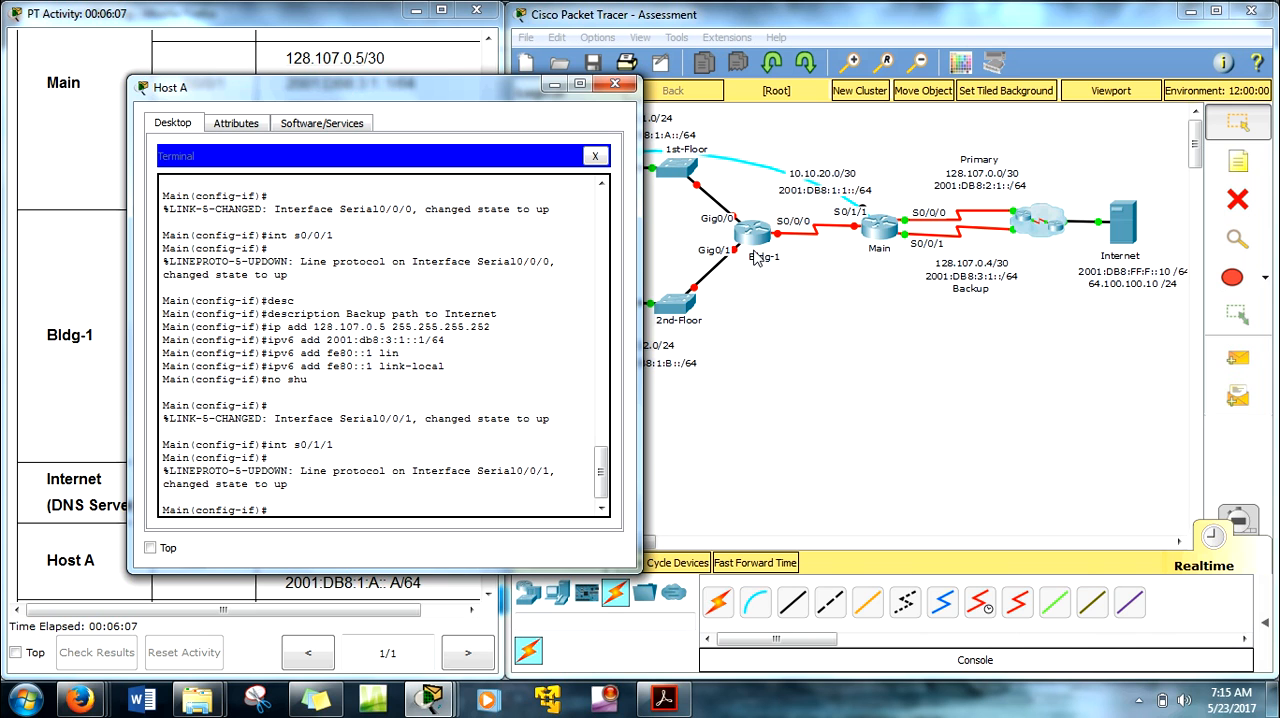
pyautogui.write('descr')
pyautogui.press('Tab')
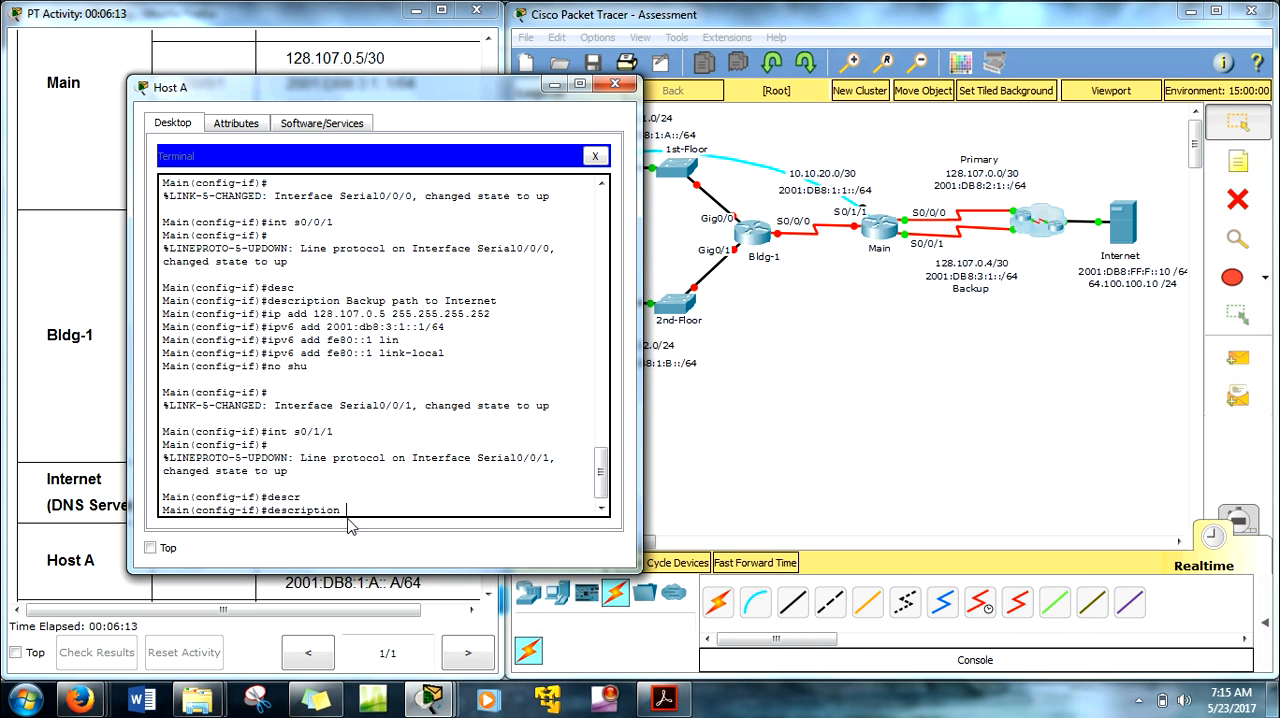
pyautogui.write('Connects to Bldg-1 router')
pyautogui.press('Return')
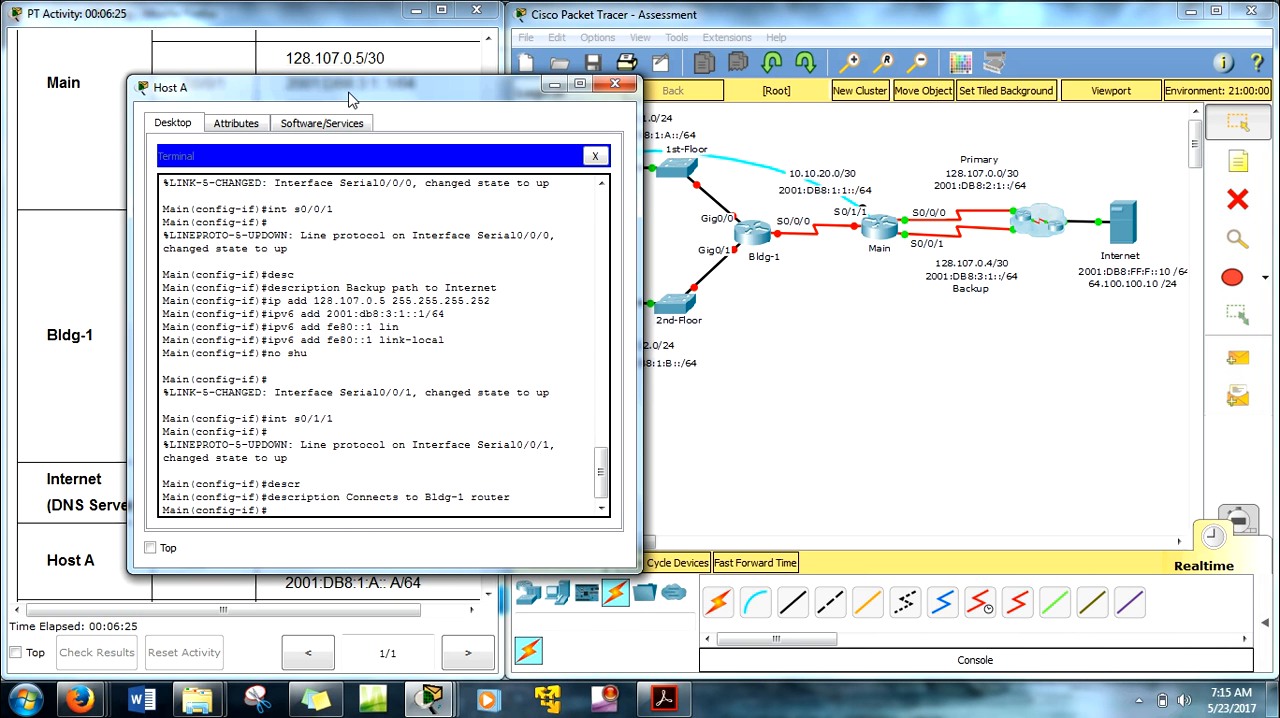
# Step: Look up Main's S0/1/1 row in the addressing table and assign 10.10.20.1 with mask 255.255.255.252 to the interface
pyautogui.moveTo(351, 100); pyautogui.dragTo(742, 160)
pyautogui.scroll(-2, 497, 288)
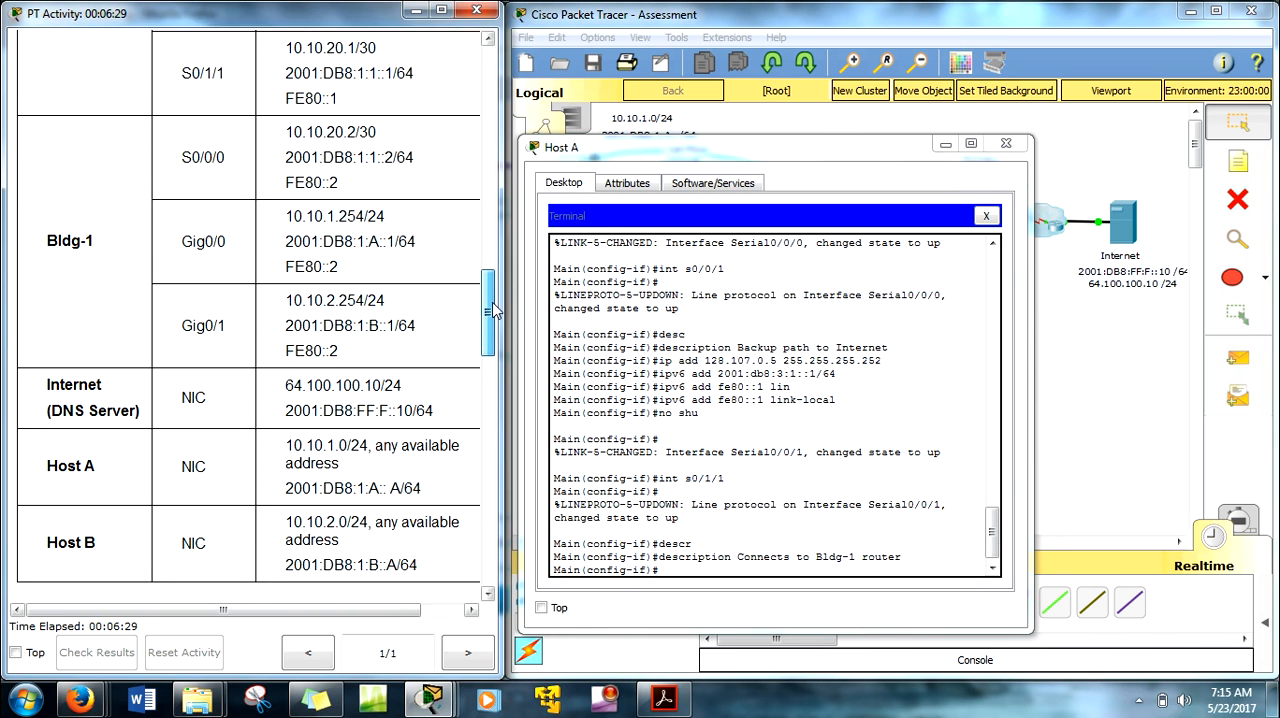
pyautogui.write('add 10.10.20.1 255.255.25.5.252')
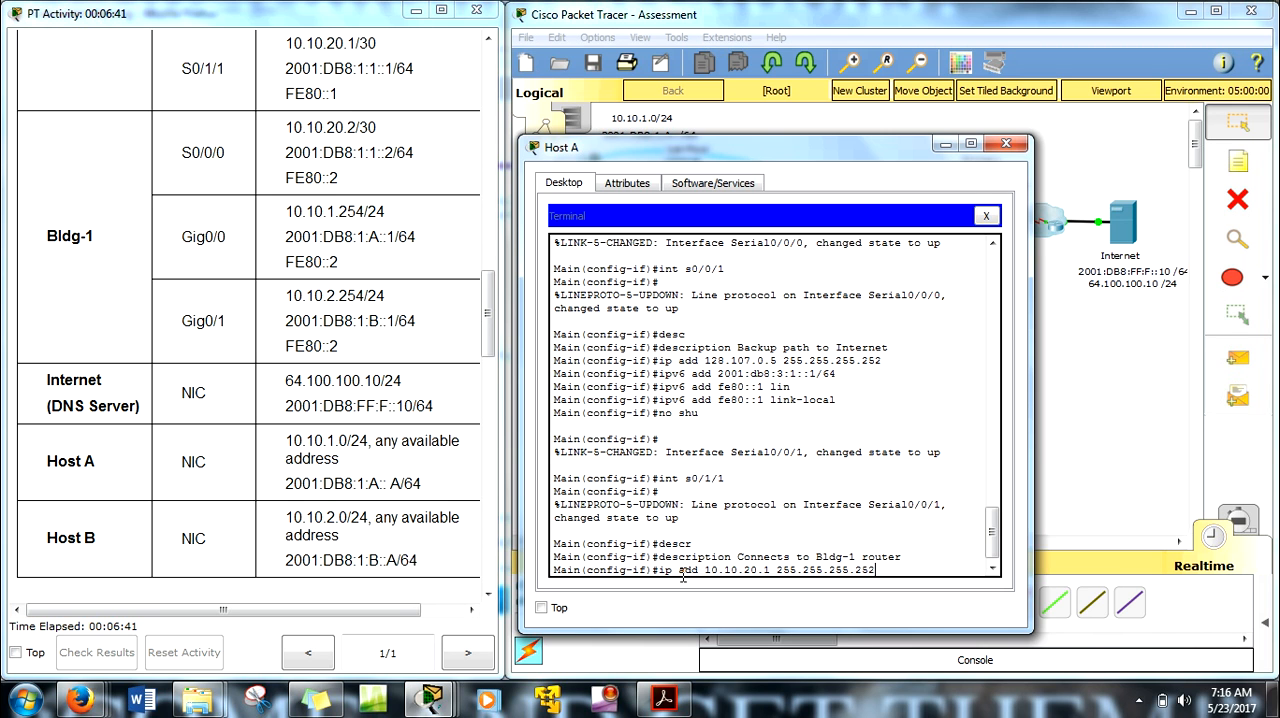
pyautogui.press('Return')
# Step: Assign the IPv6 address 2001:db8:1:1::1/64 to Main's s0/1/1 interface
pyautogui.write('ipv6 add')
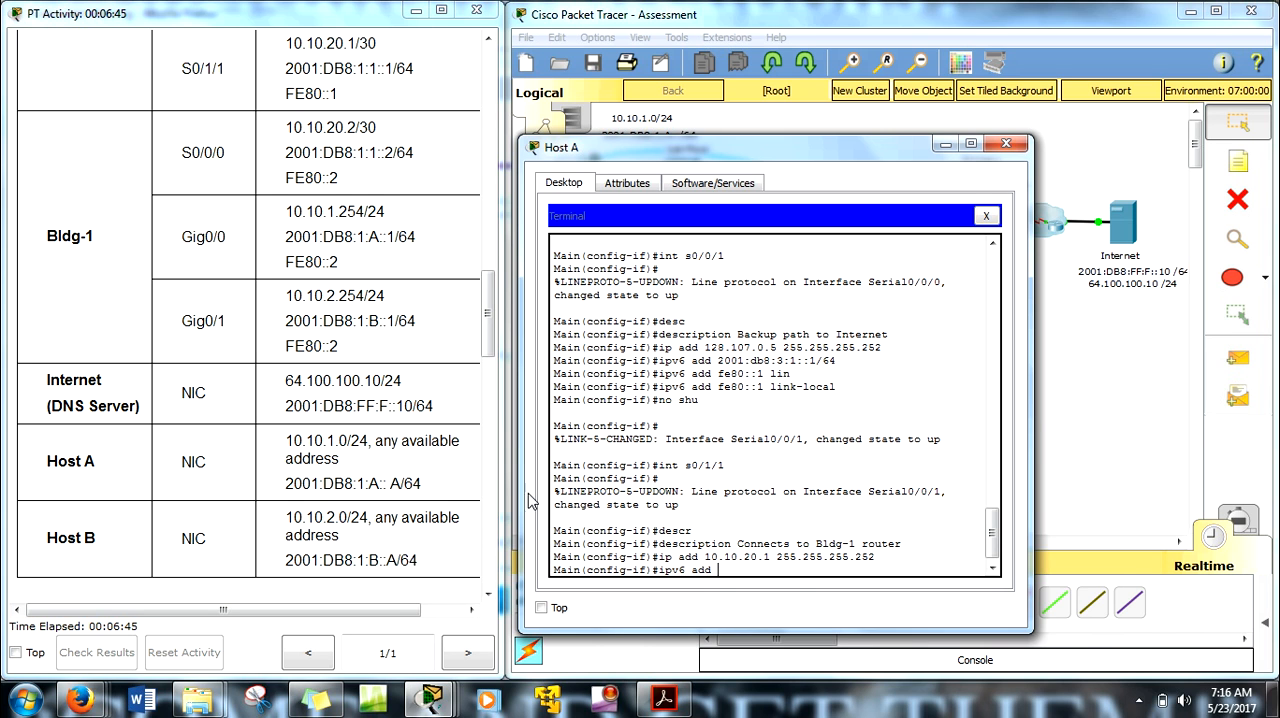
pyautogui.rightClick(722, 573)
pyautogui.click(768, 609)
pyautogui.write('1:1::1')
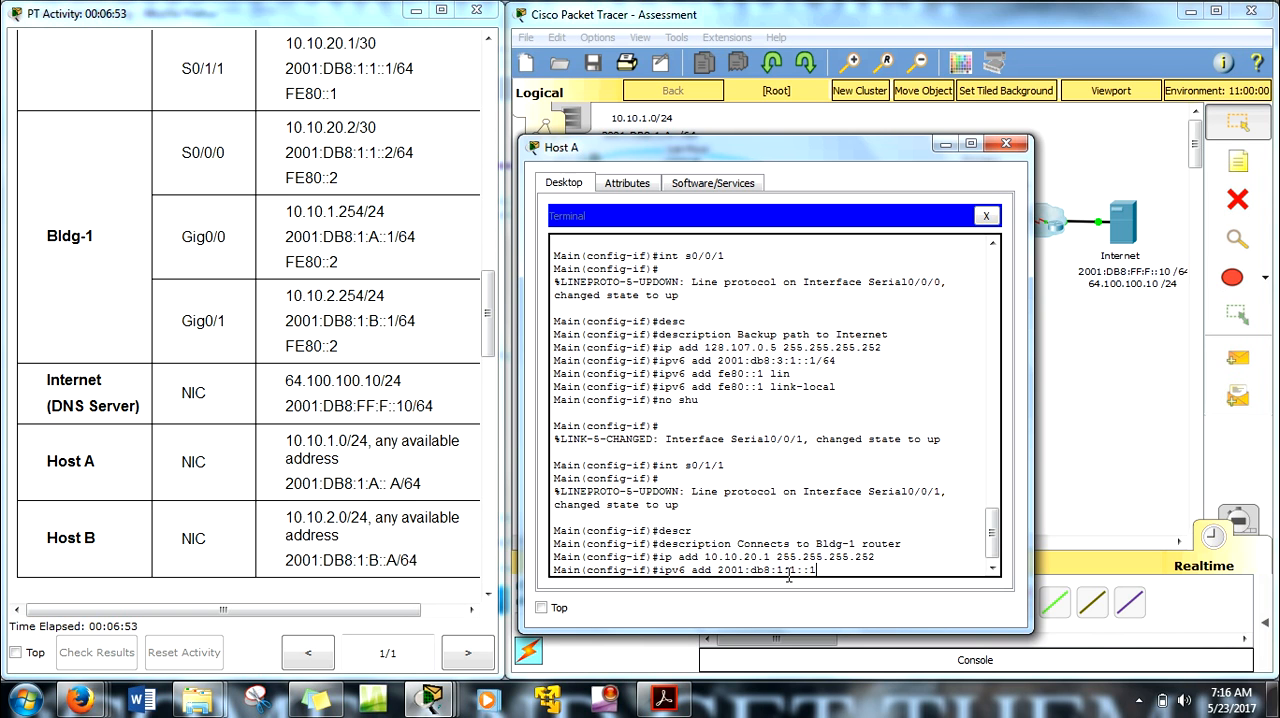
pyautogui.write('/64')
pyautogui.press('Return')
# Step: Reuse the previous ipv6 add command to assign fe80::1 as the link-local address of Main's s0/1/1 interface
pyautogui.press('Up')
pyautogui.press('BackSpace')
pyautogui.press('BackSpace')
pyautogui.press('BackSpace')
pyautogui.press('BackSpace')
pyautogui.press('BackSpace')
pyautogui.press('BackSpace')
pyautogui.press('BackSpace')
pyautogui.press('BackSpace')
pyautogui.press('BackSpace')
pyautogui.press('BackSpace')
pyautogui.press('BackSpace')
pyautogui.press('BackSpace')
pyautogui.press('BackSpace')
pyautogui.press('BackSpace')
pyautogui.press('BackSpace')
pyautogui.press('BackSpace')
pyautogui.press('BackSpace')
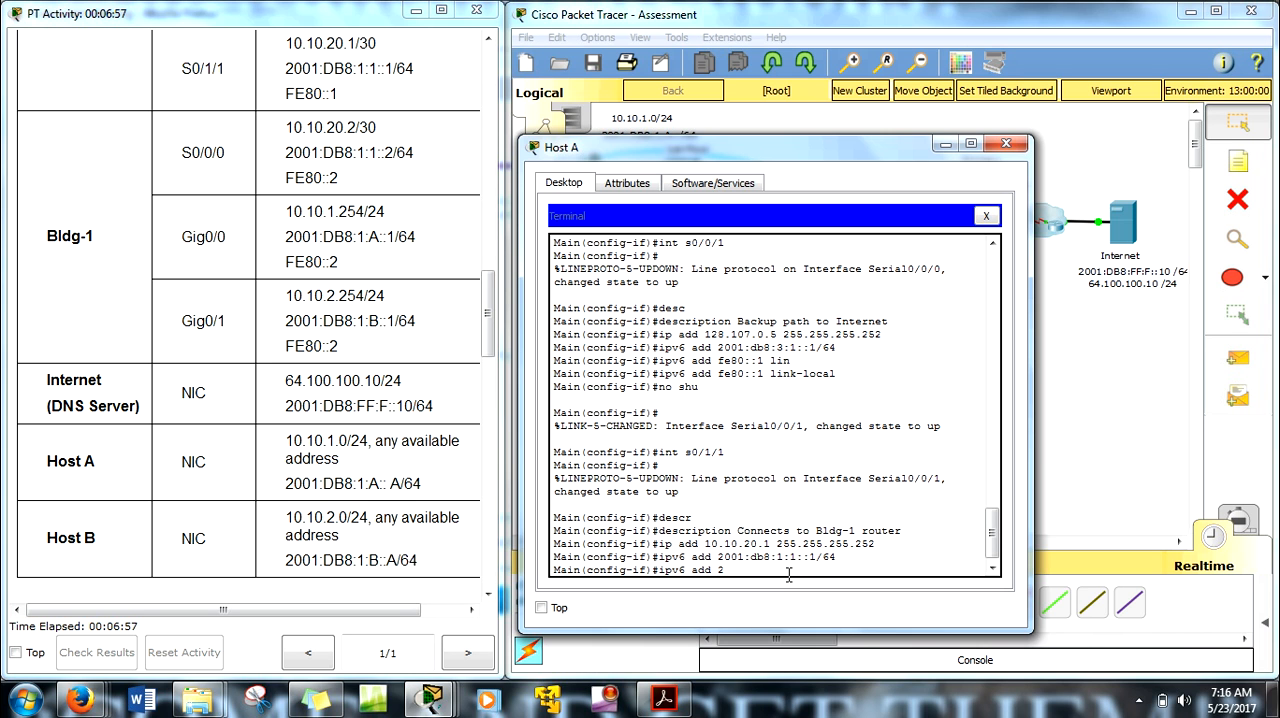
pyautogui.write('fe80::1 lin')
pyautogui.press('Tab')
pyautogui.press('Return')
# Step: Enable Main's s0/1/1 interface with no shu
pyautogui.write('no')
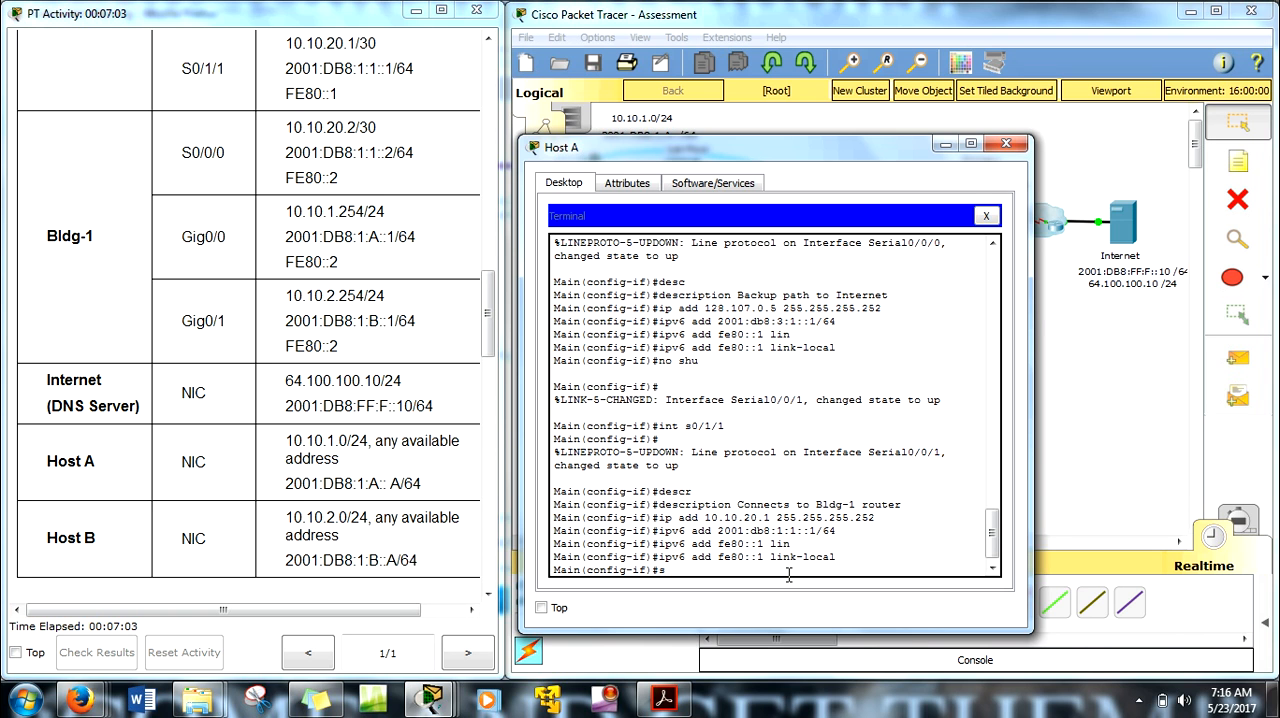
pyautogui.write(' shu')
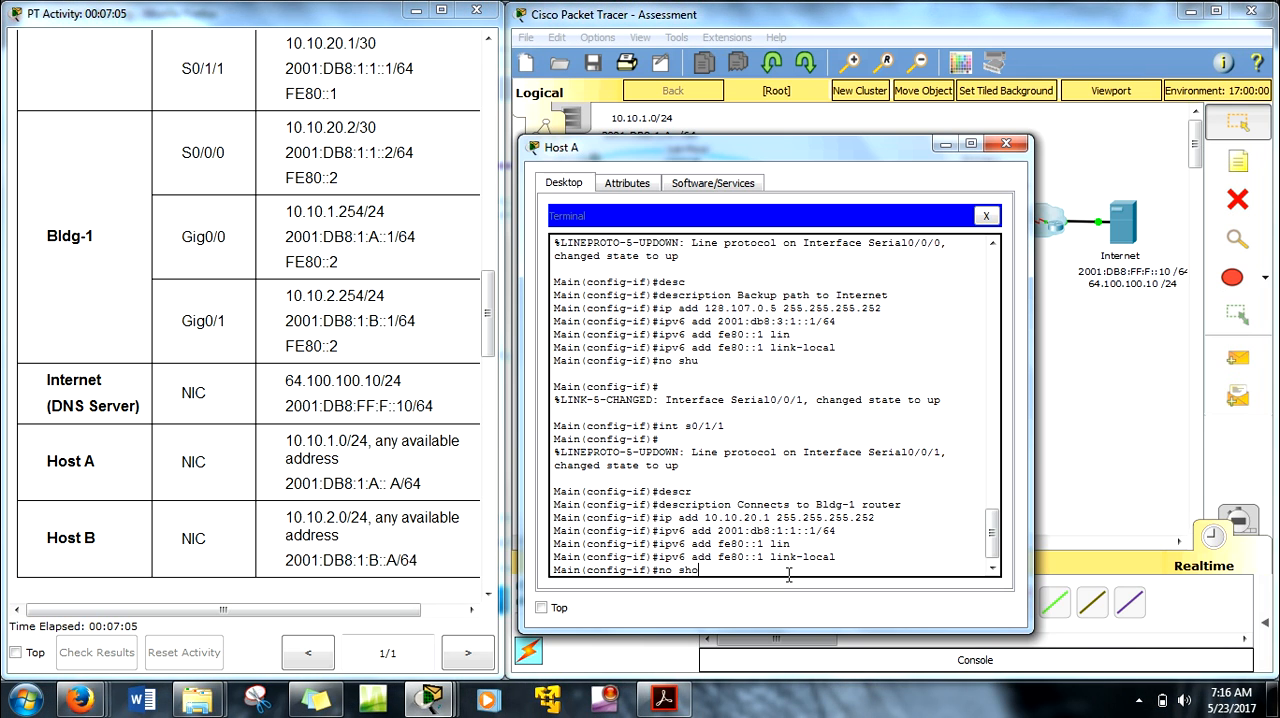
pyautogui.press('Return')
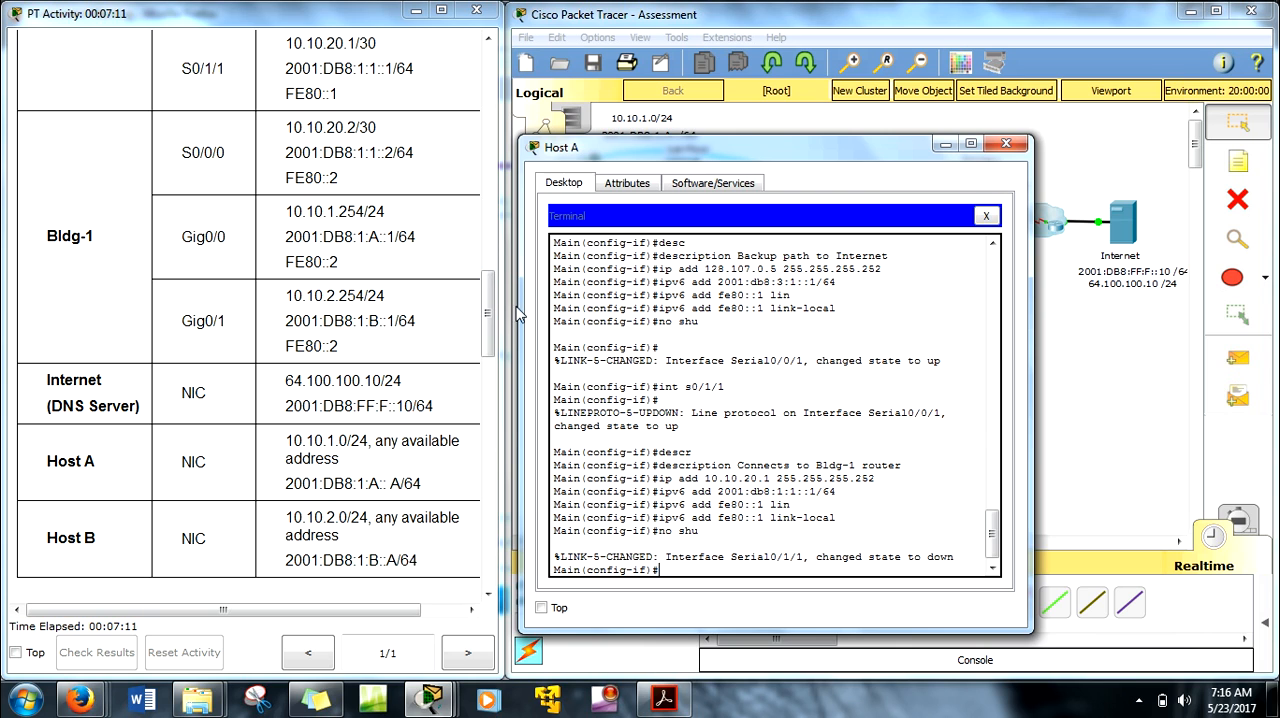
# Step: Review the static route requirements for Main in the activity instructions and uncover the network topology
pyautogui.moveTo(487, 300); pyautogui.dragTo(497, 474)
pyautogui.scroll(-3, 490, 468)
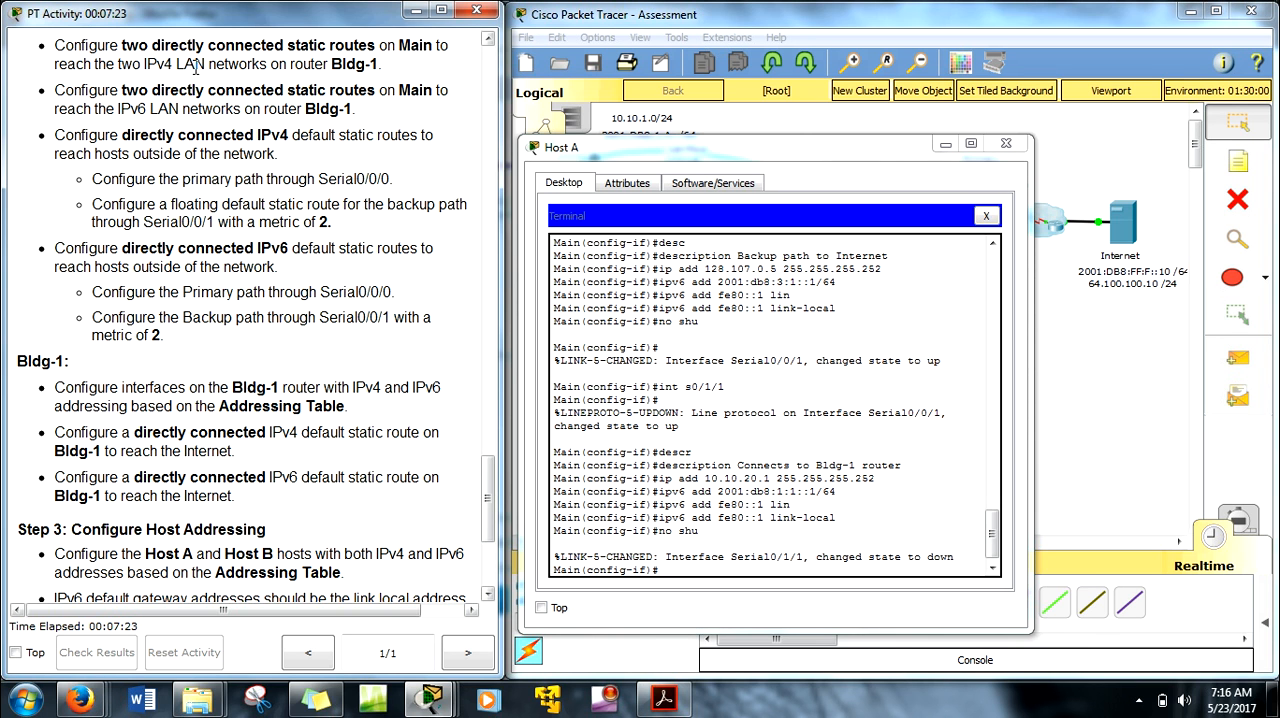
pyautogui.moveTo(78, 91); pyautogui.dragTo(344, 108)
pyautogui.click(375, 125)
pyautogui.moveTo(764, 153); pyautogui.dragTo(823, 132)
pyautogui.moveTo(489, 474); pyautogui.dragTo(492, 474)
pyautogui.moveTo(948, 131); pyautogui.dragTo(370, 64)
# Step: Return to global configuration and add a directly connected static route to 10.10.1.0 255.255.255.0 through s0/1/1
pyautogui.write('exit')
pyautogui.press('Return')
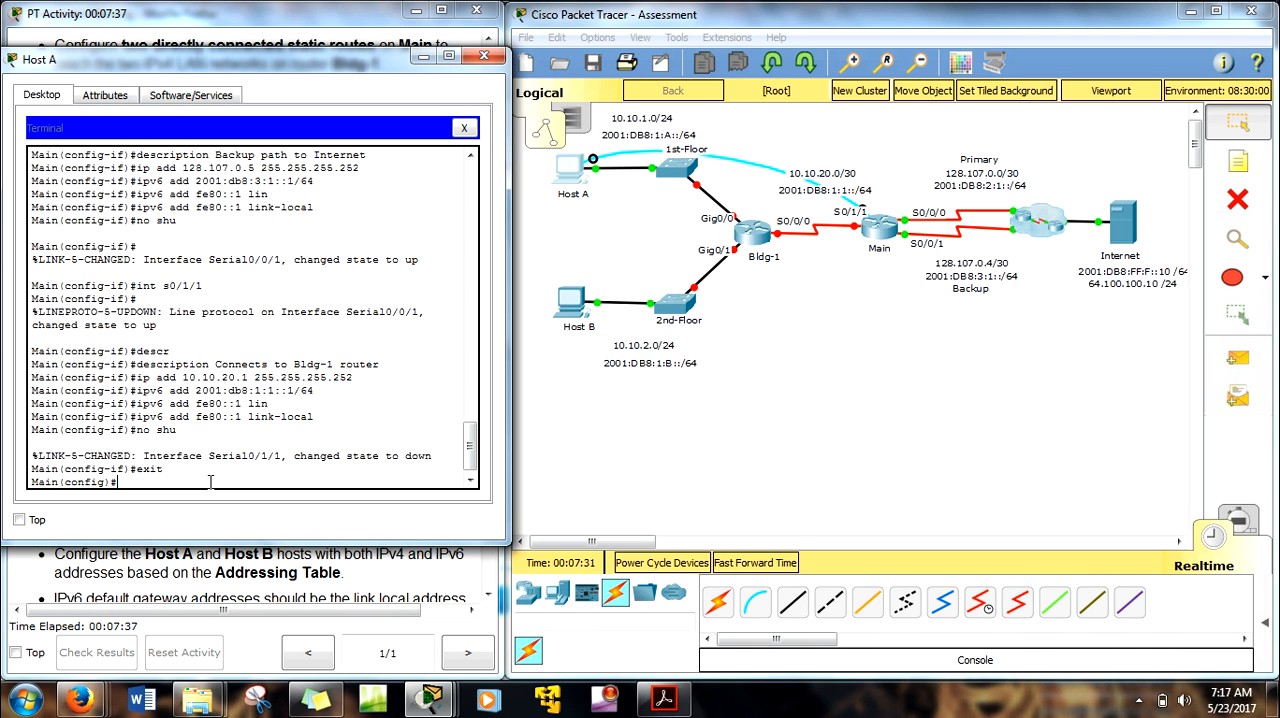
pyautogui.write('ip route')
pyautogui.moveTo(736, 146); pyautogui.dragTo(625, 108)
pyautogui.moveTo(772, 422); pyautogui.dragTo(598, 336)
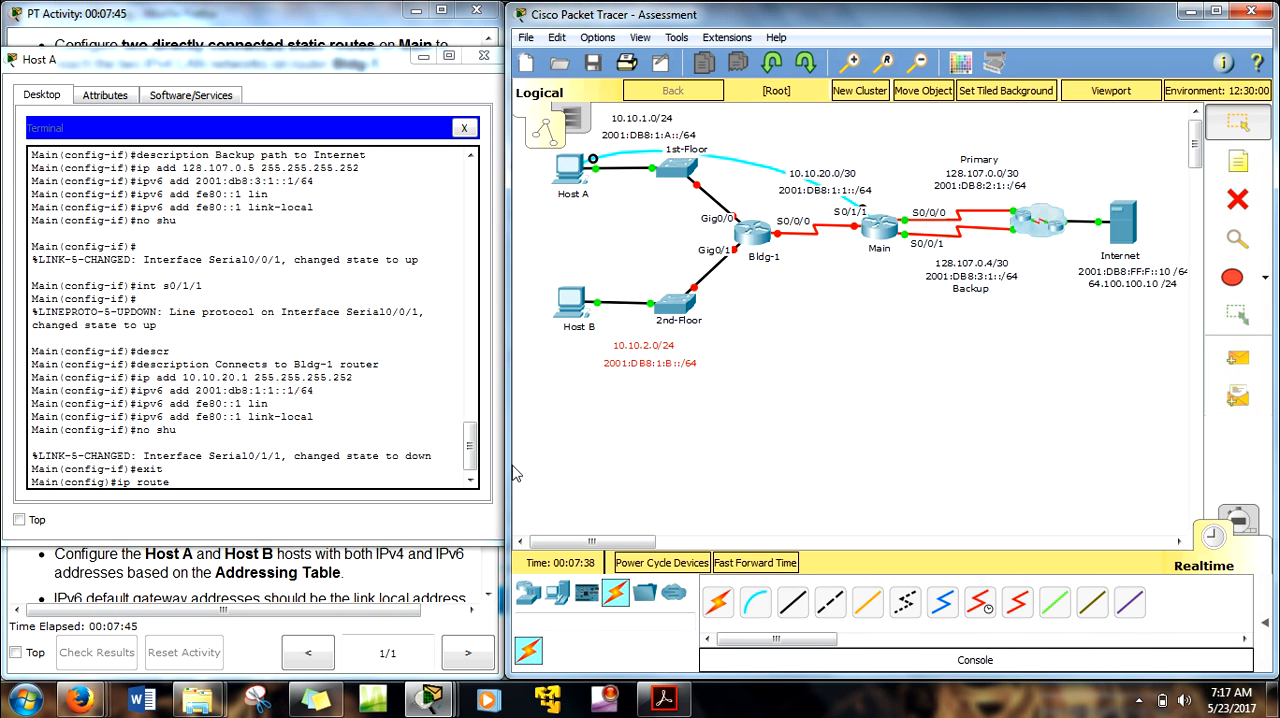
pyautogui.click(229, 482)
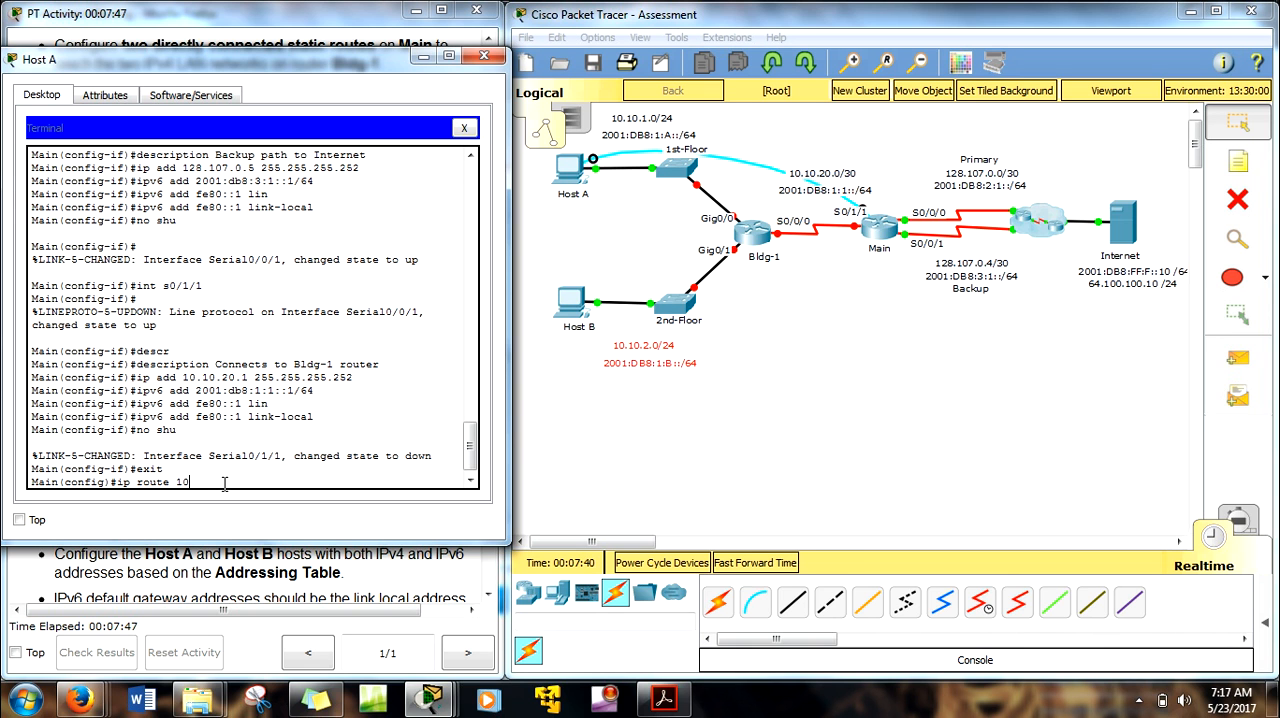
pyautogui.write('10.10.1.0 255.255')
pyautogui.write('.255.0 s0')
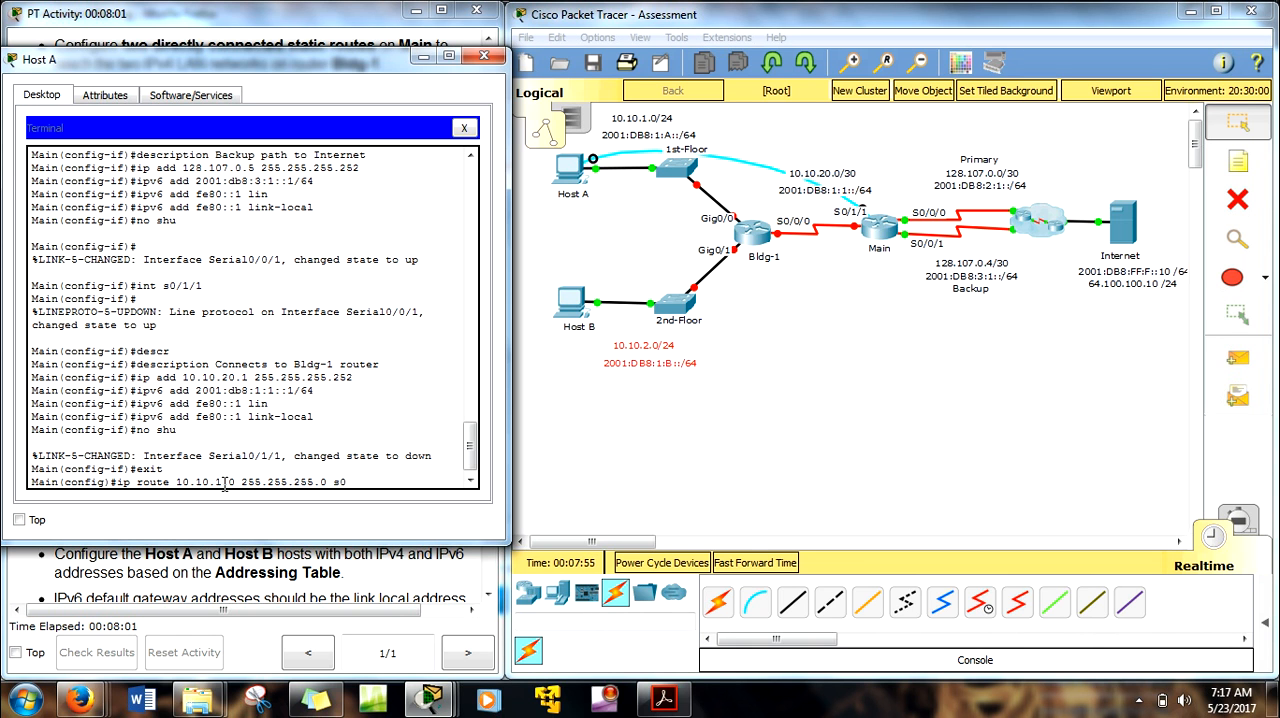
pyautogui.write('/1/1')
pyautogui.press('Return')
# Step: Recall the IPv4 route command and modify it to add a static route to 10.10.2.0 255.255.255.0 through s0/1/1
pyautogui.press('Up')
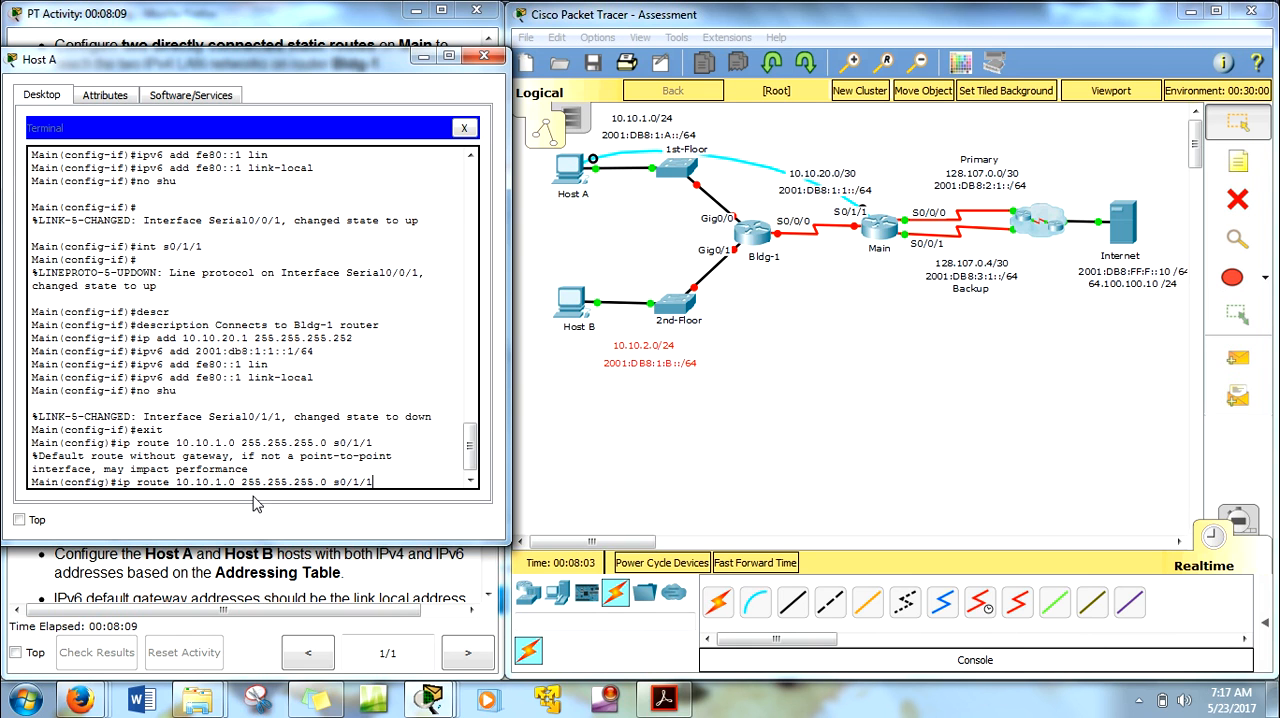
pyautogui.press('Left')
pyautogui.press('Delete')
pyautogui.write('2')
pyautogui.press('Return')
# Step: Add a directly connected IPv6 static route to 2001:db8:1:a::/64 through s0/1/1 on Main
pyautogui.write('ipv6 route 2001:db8:')
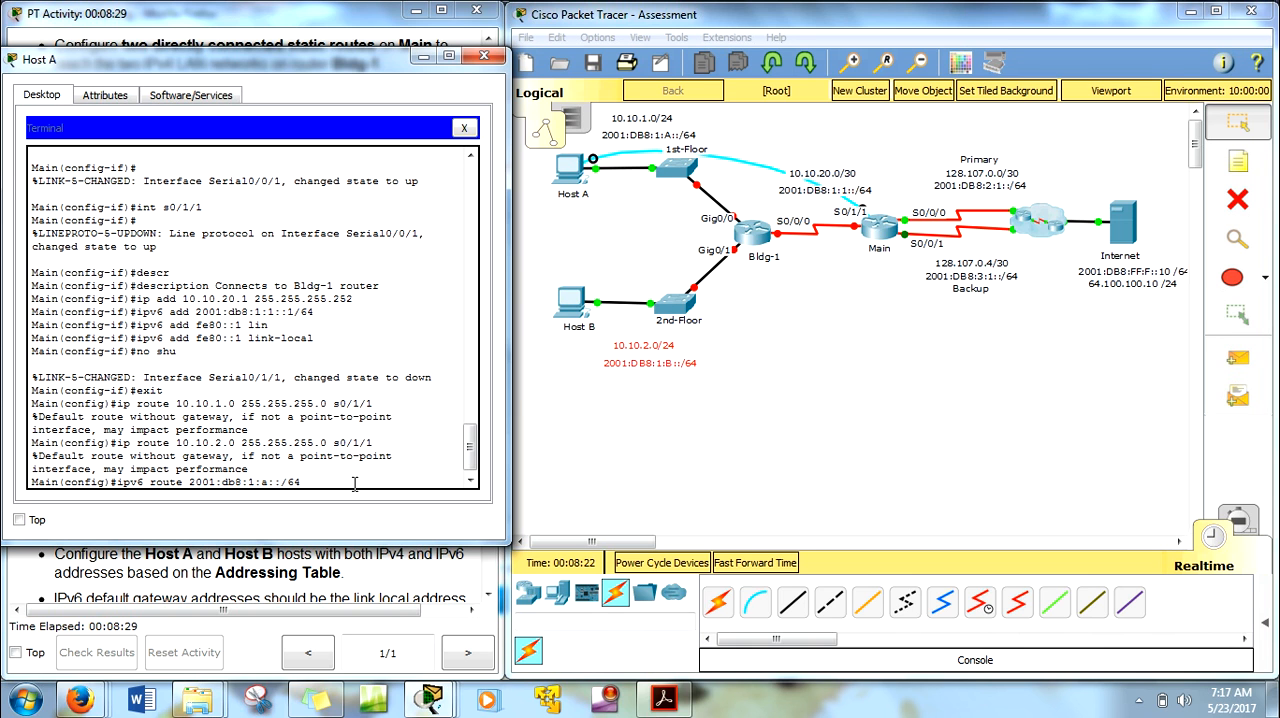
pyautogui.write('s')
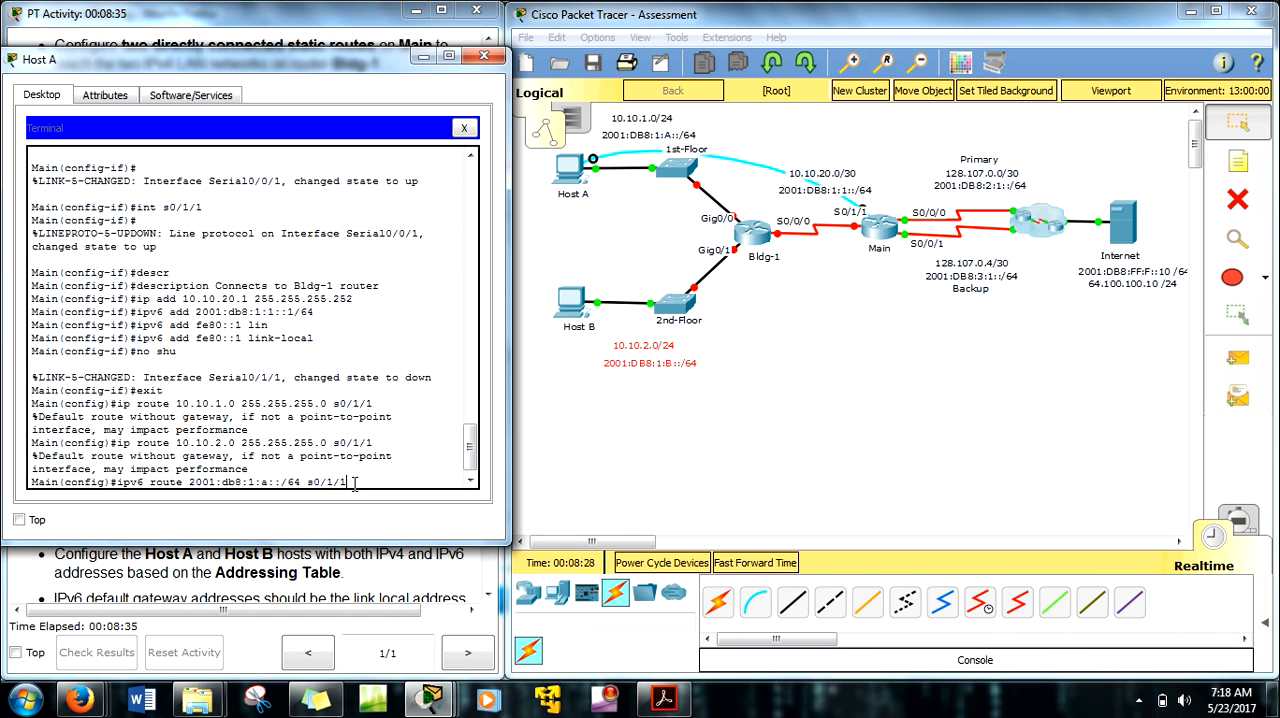
pyautogui.write('0/1/1')
pyautogui.press('Return')
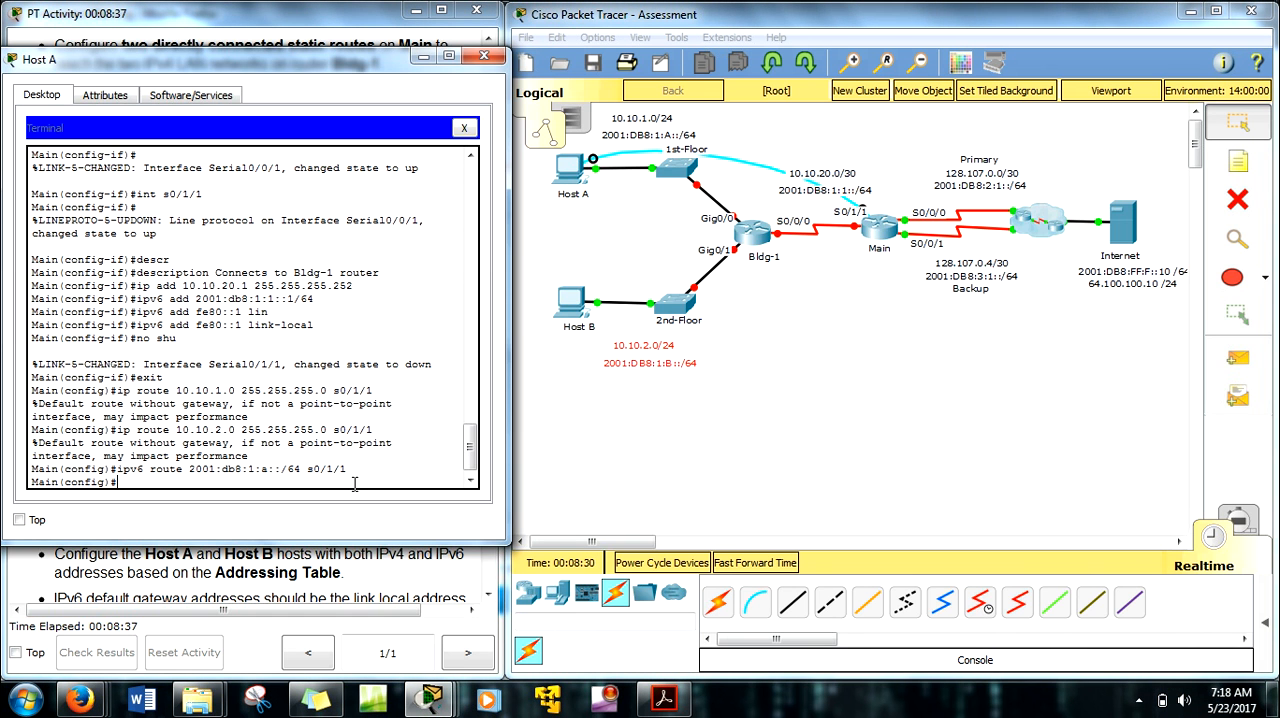
# Step: Modify the recalled IPv6 route command to add a route to 2001:db8:1:B::/64 through s0/1/1, and uncover the activity instructions
pyautogui.press('Up')
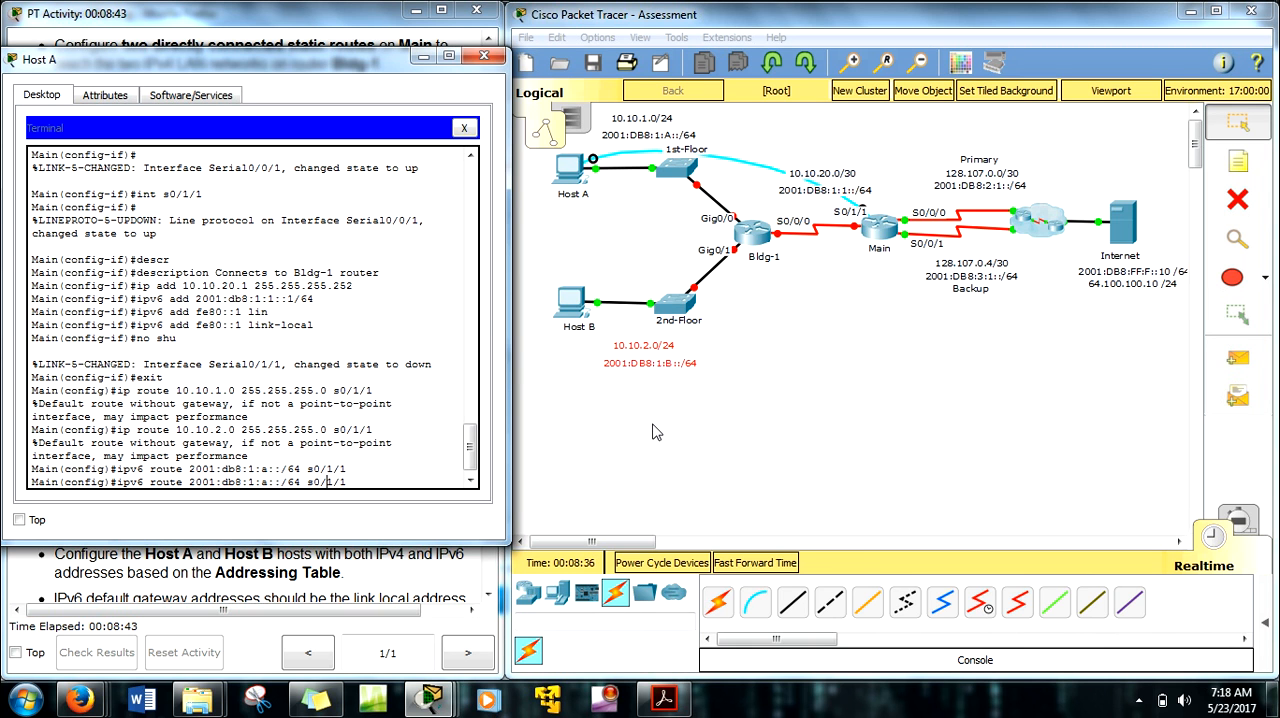
pyautogui.press('BackSpace')
pyautogui.write('B')
pyautogui.press('Return')
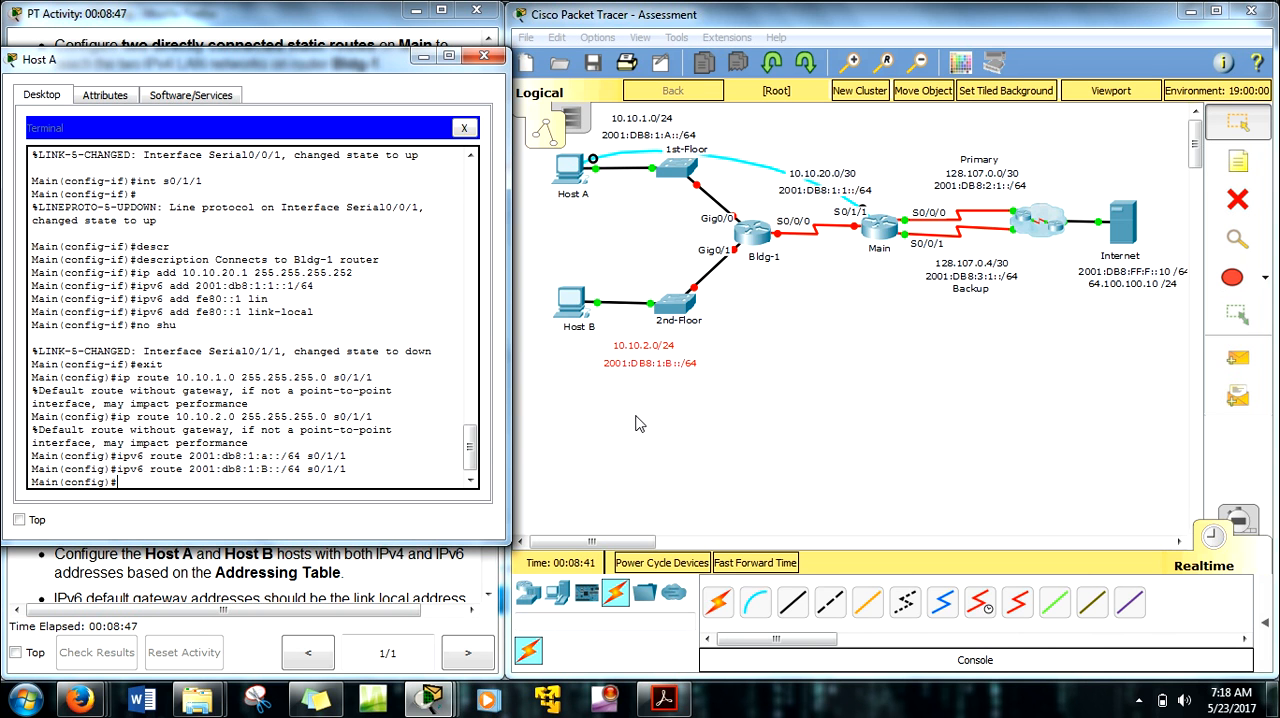
pyautogui.moveTo(332, 60); pyautogui.dragTo(852, 57)
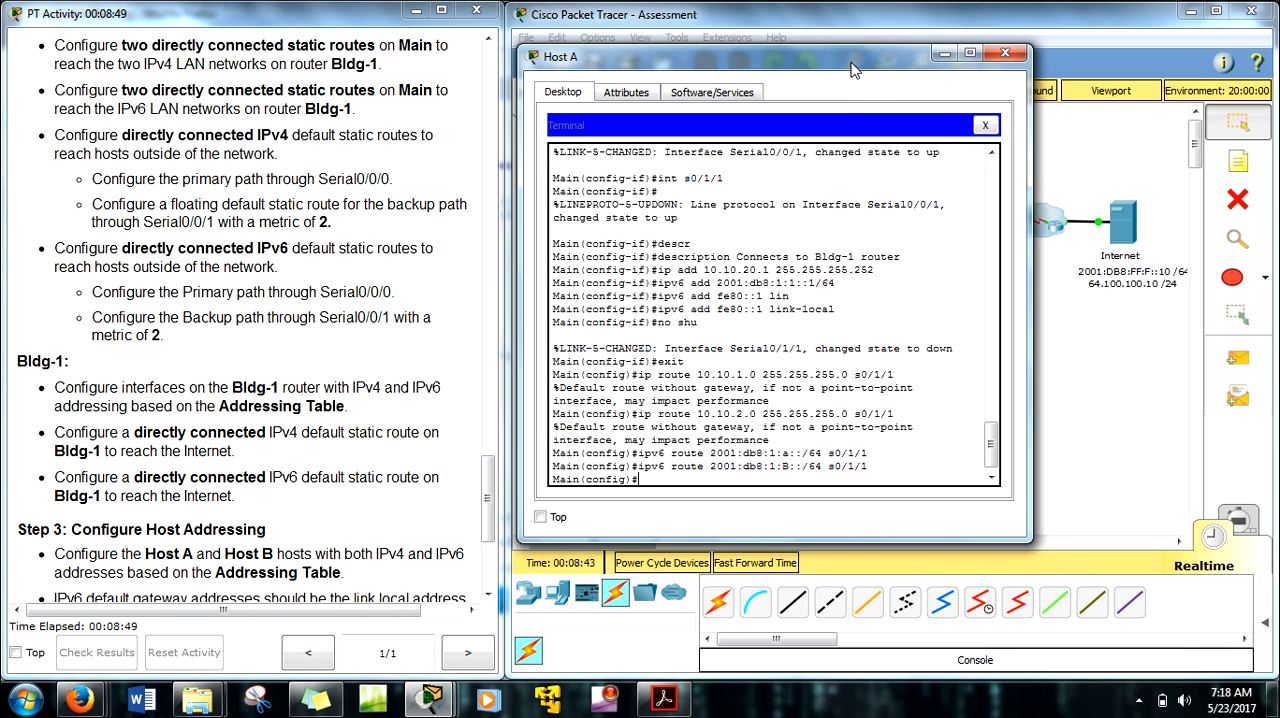
# Step: Review the instructions for Main's default routes and examine the primary and backup links between Main and the Internet cloud in the topology
pyautogui.moveTo(489, 479); pyautogui.dragTo(493, 512)
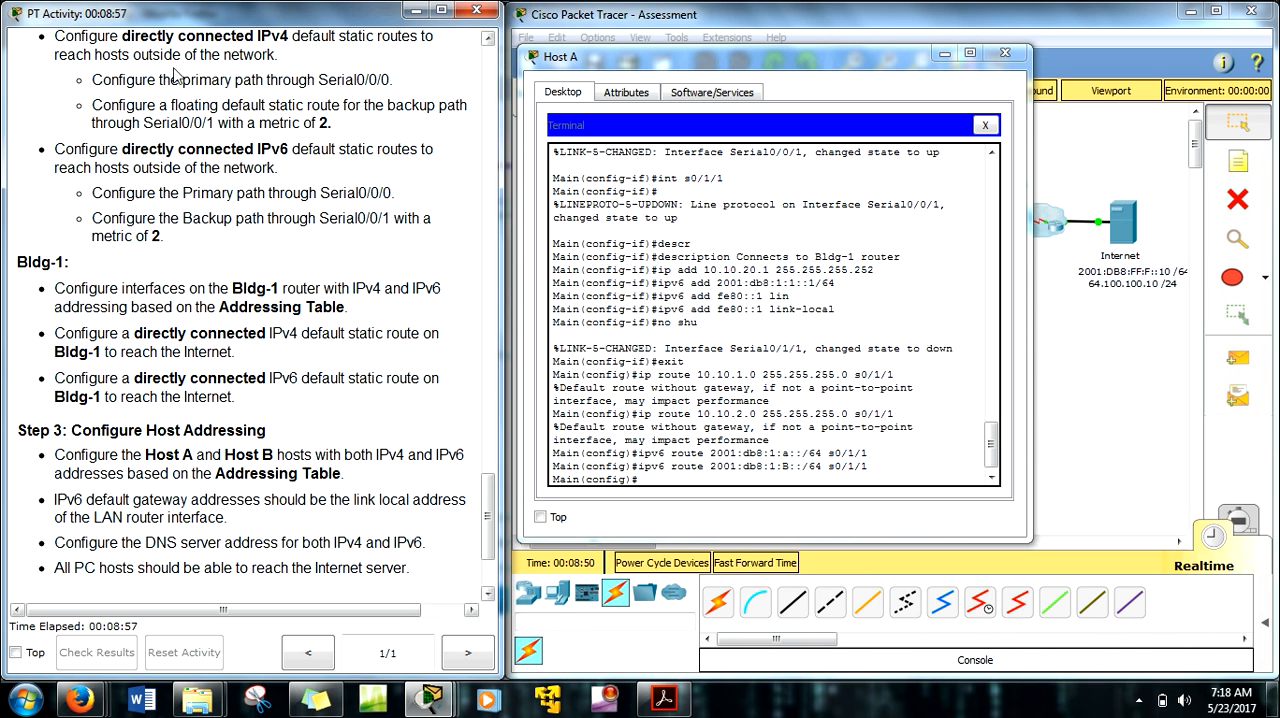
pyautogui.moveTo(882, 62); pyautogui.dragTo(524, 62)
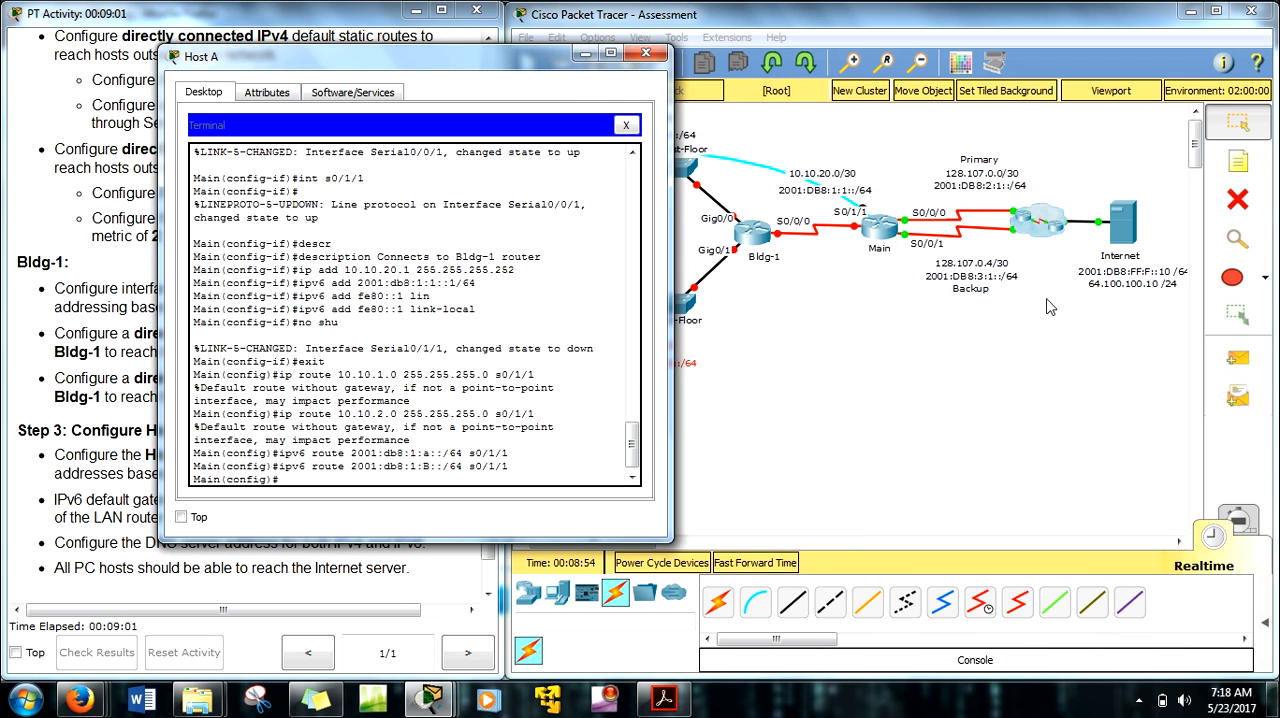
pyautogui.moveTo(1070, 280); pyautogui.dragTo(1014, 194)
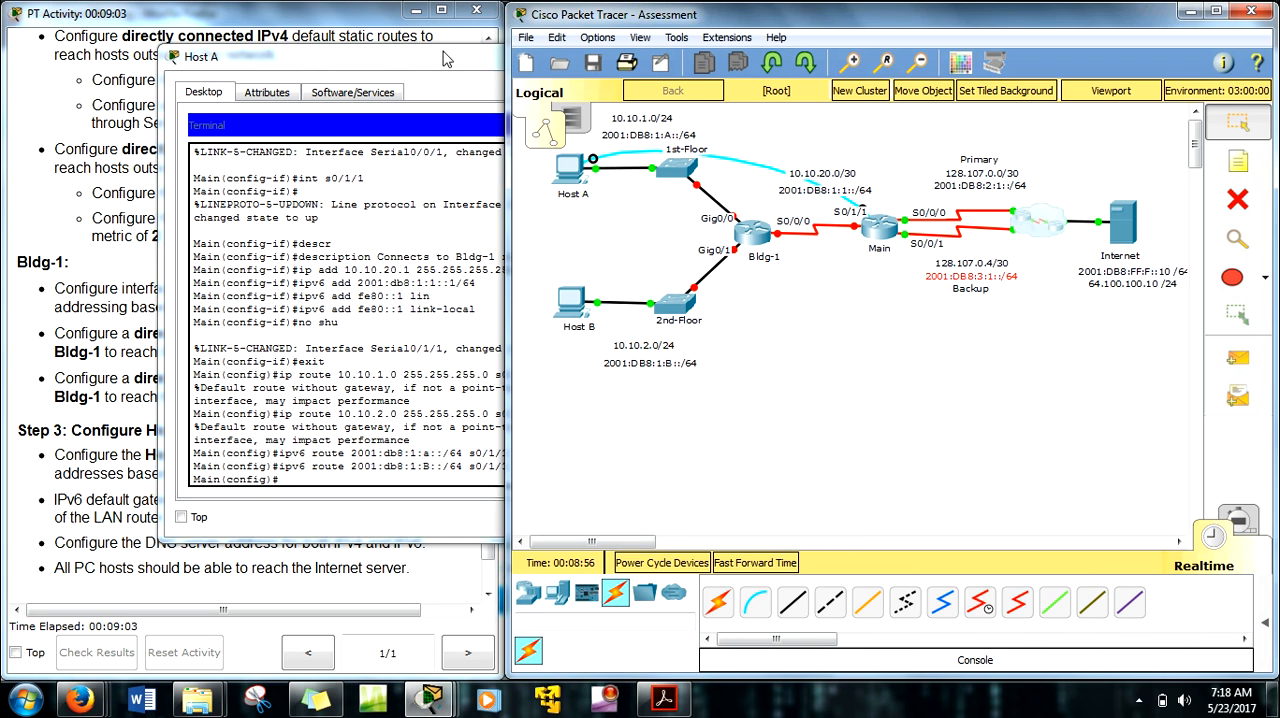
pyautogui.click(438, 62)
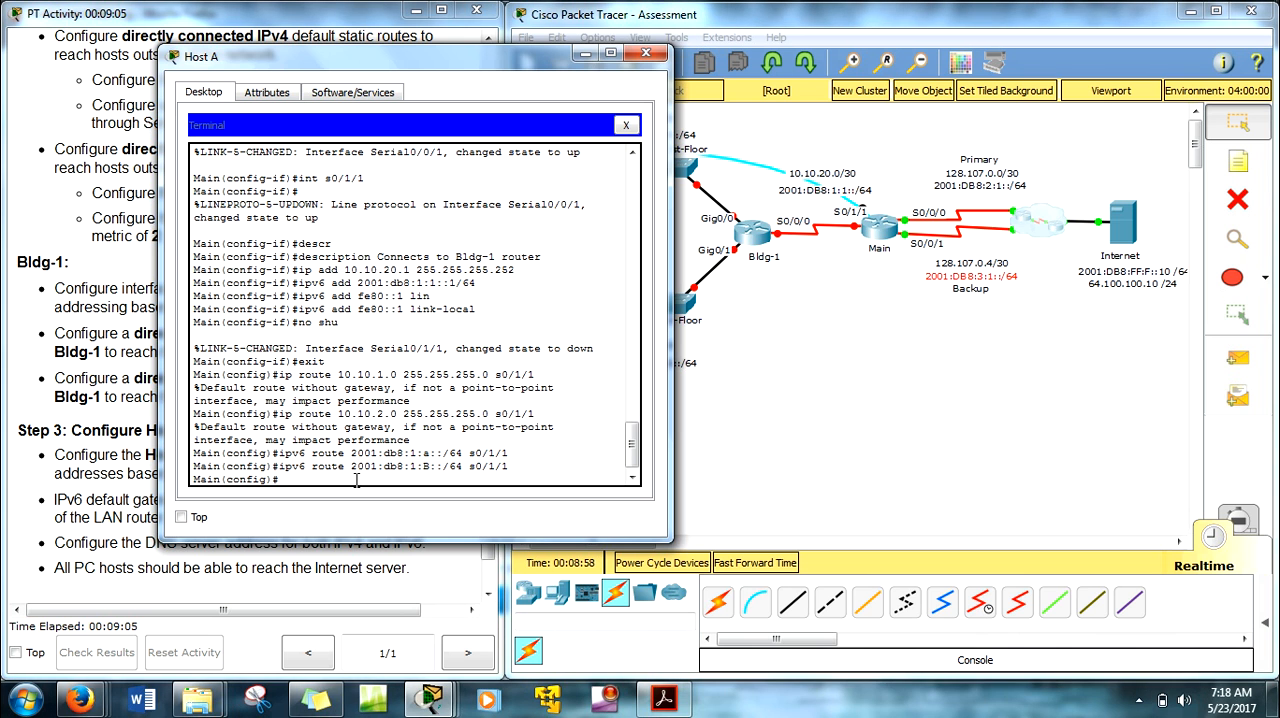
pyautogui.moveTo(285, 58); pyautogui.dragTo(577, 66)
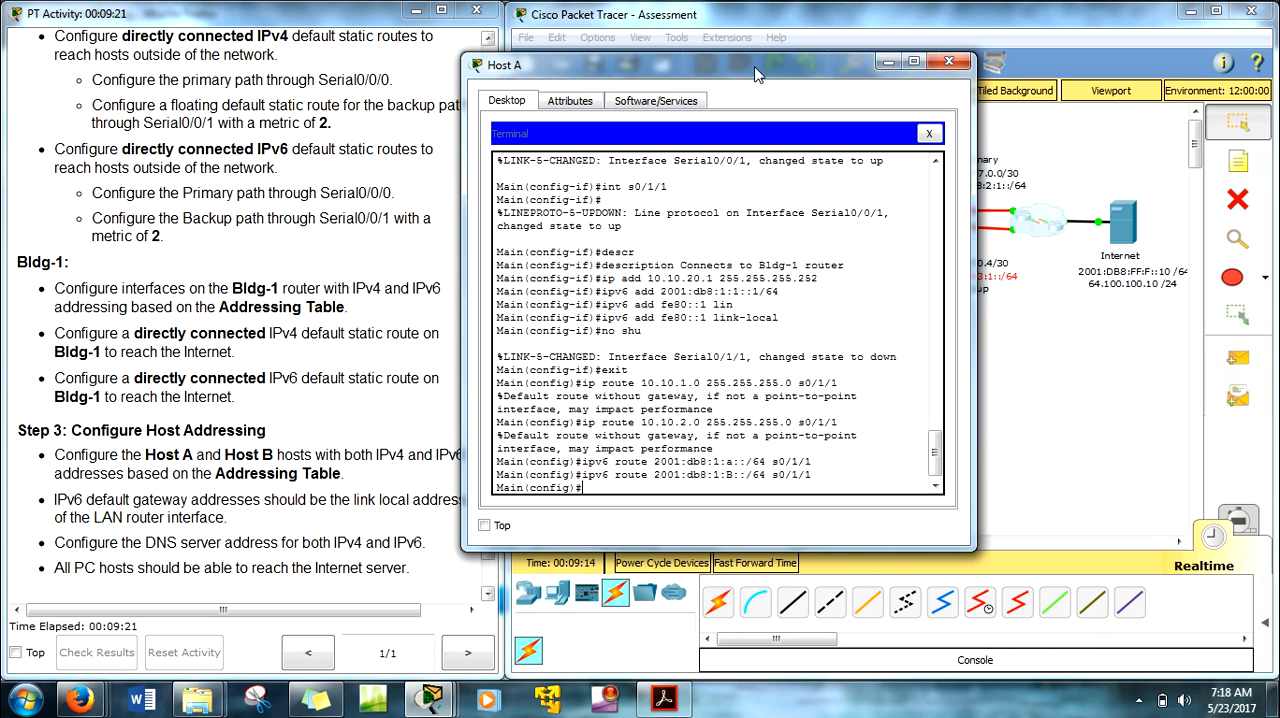
pyautogui.moveTo(590, 80); pyautogui.dragTo(296, 89)
pyautogui.click(1052, 344)
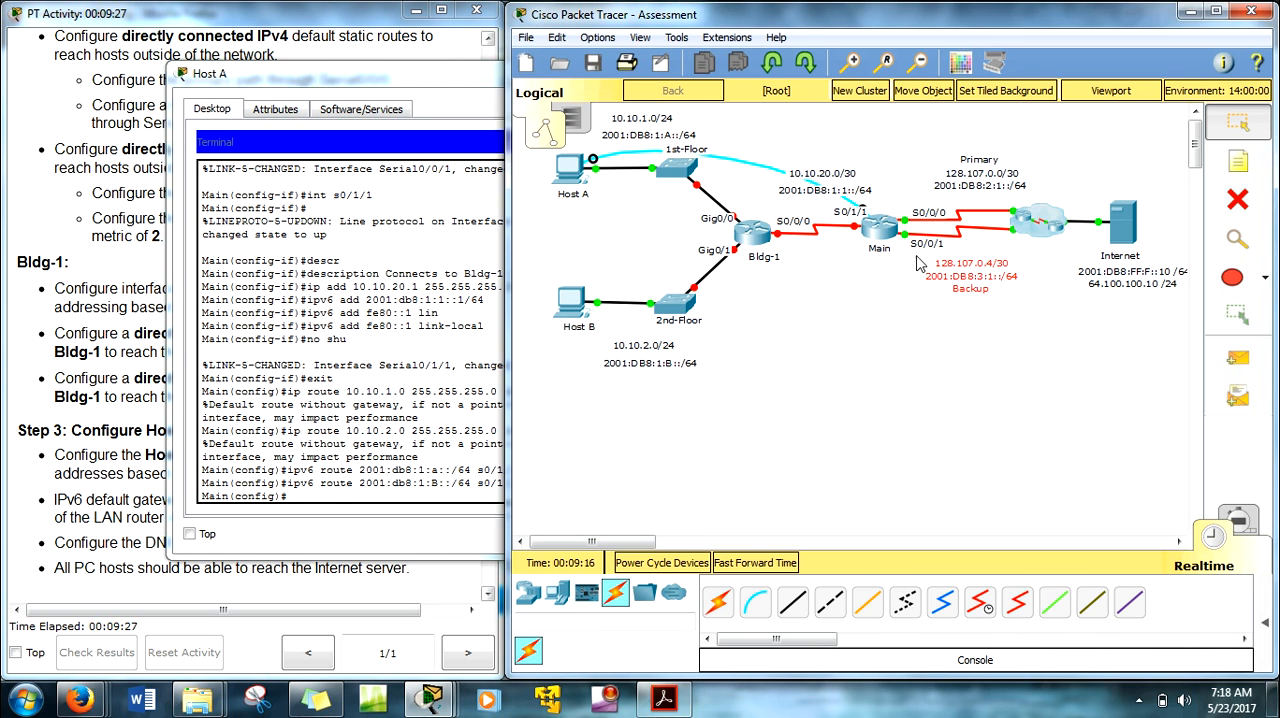
# Step: Add a directly connected IPv4 default static route on Main, 0.0.0.0 0.0.0.0 through s0/0/0, as the primary path
pyautogui.click(424, 76)
pyautogui.moveTo(424, 76); pyautogui.dragTo(414, 70)
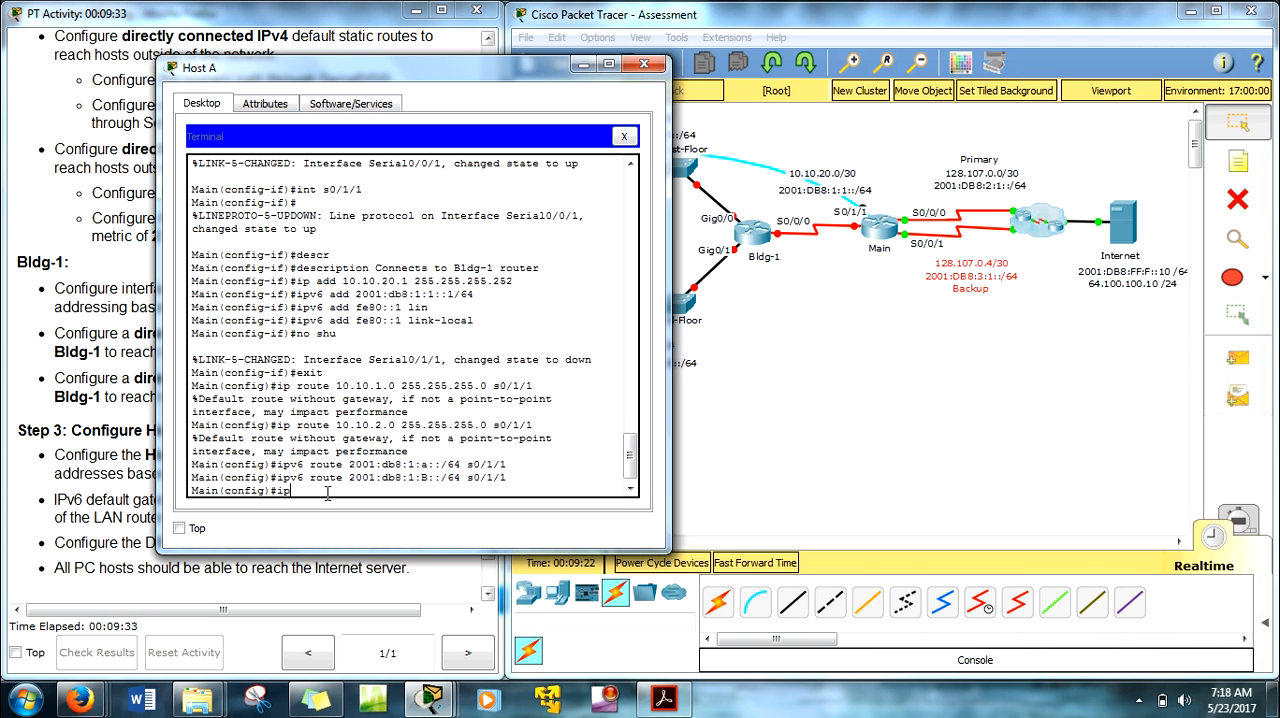
pyautogui.write('route')
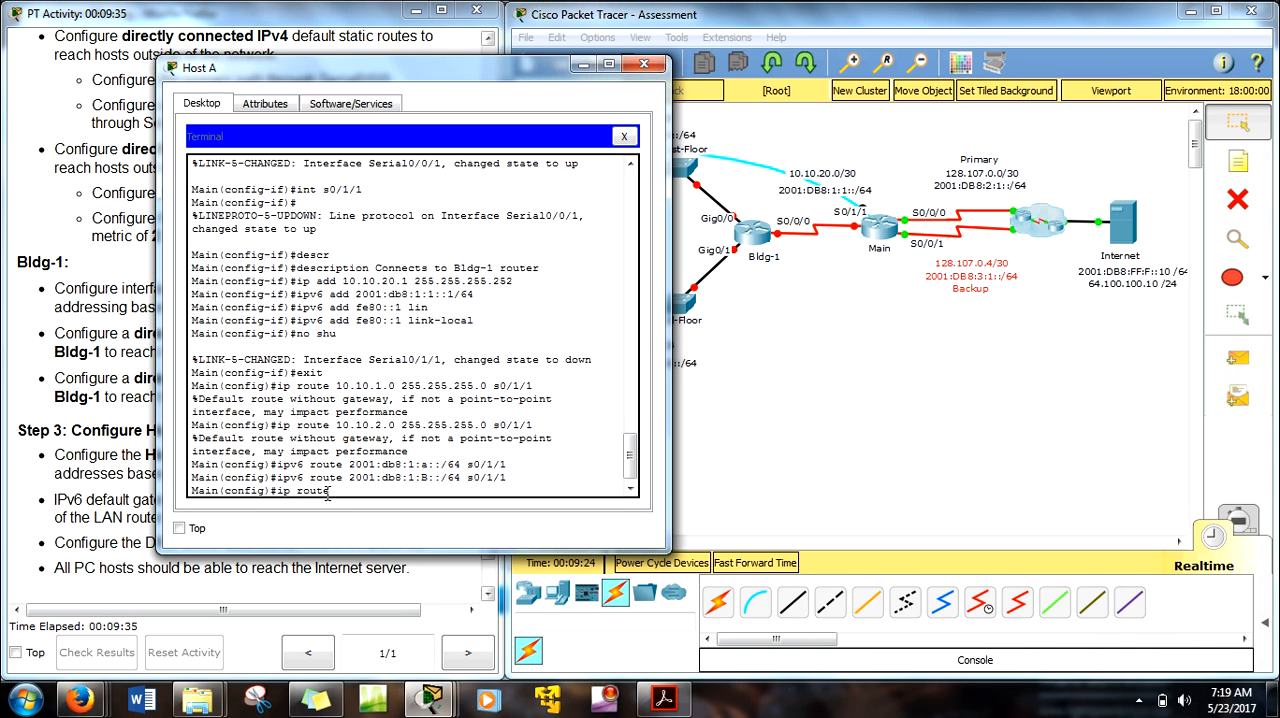
pyautogui.write(' 0.0.0.0 0.0.0.0')
pyautogui.write('s0/0/0')
pyautogui.press('Return')
# Step: Modify the recalled IPv4 default route command to add a floating backup route through s0/0/1 with a metric of 2
pyautogui.press('Up')
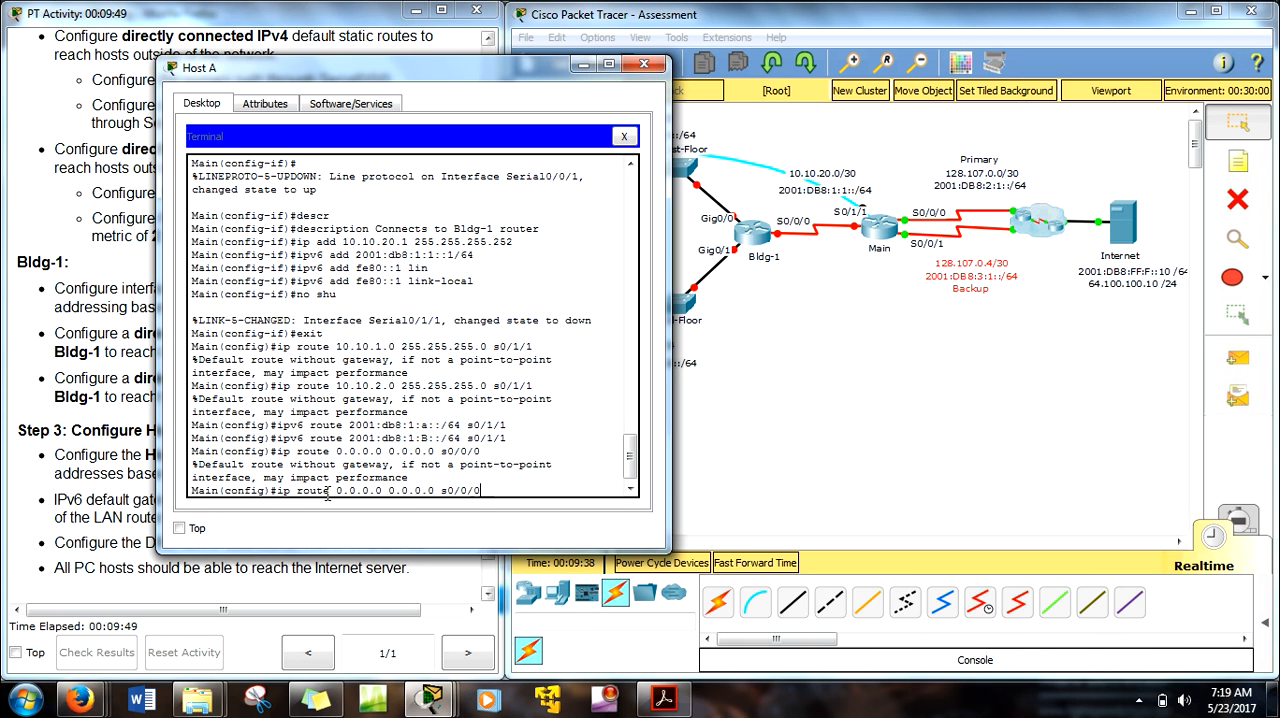
pyautogui.press('BackSpace')
pyautogui.write('2')
pyautogui.press('Return')
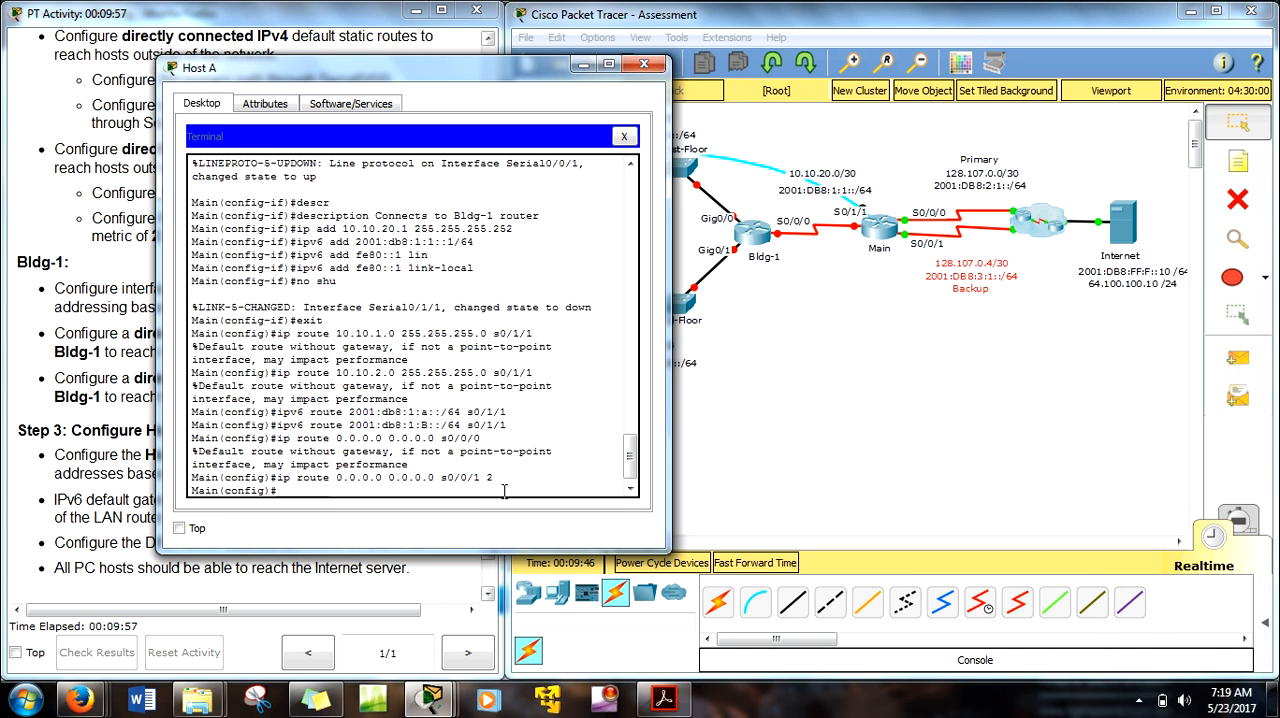
# Step: Add a directly connected IPv6 default static route on Main, ::/0 through s0/0/0, as the primary path
pyautogui.write('ipv6 route ::/0')
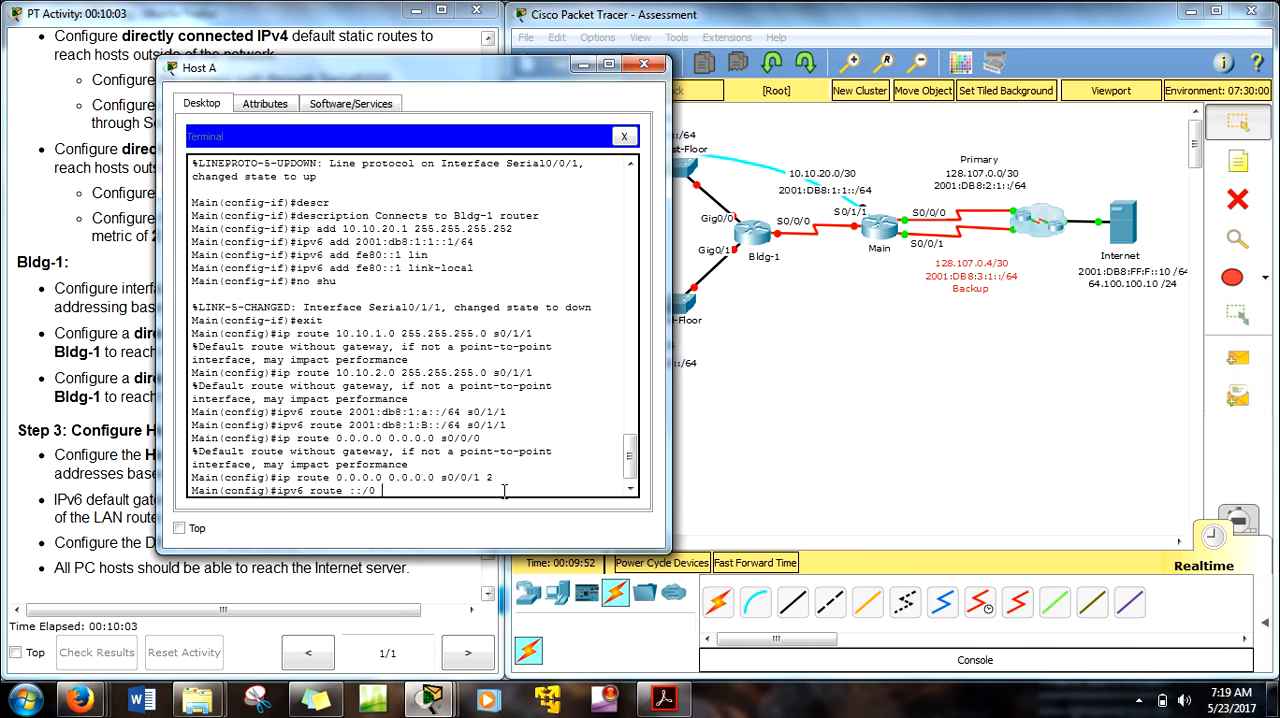
pyautogui.write(' s0/0/0')
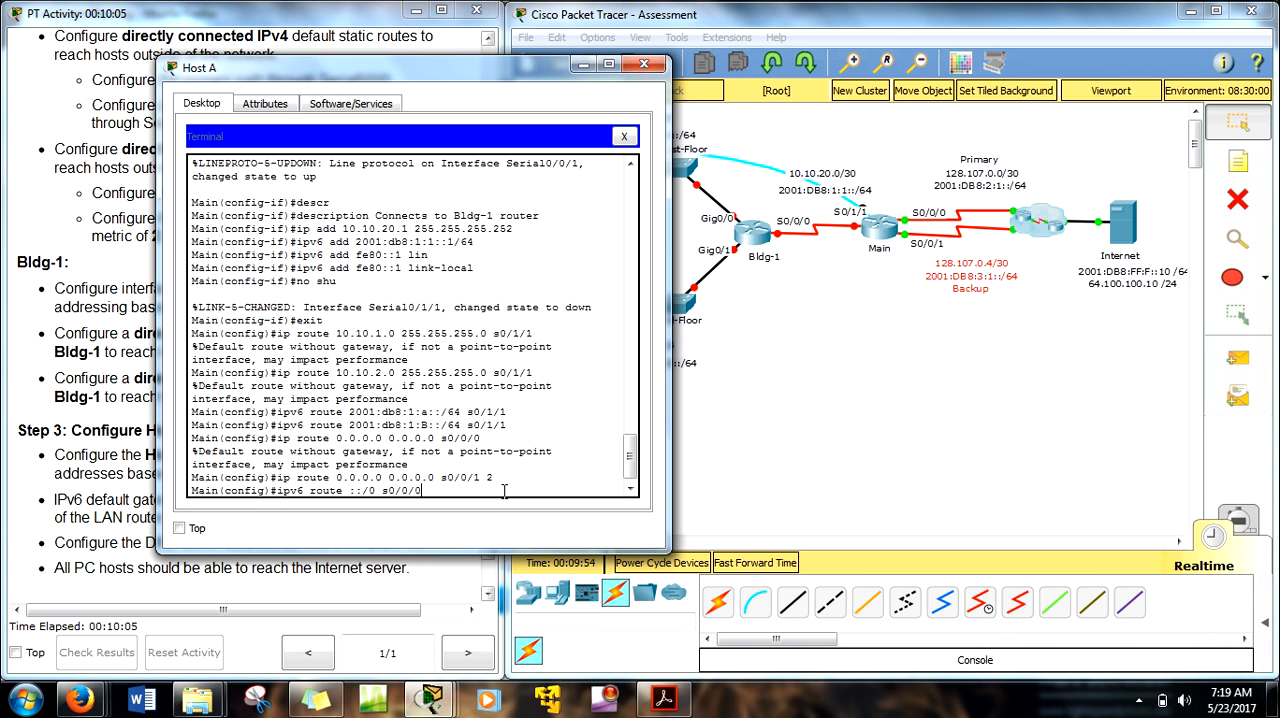
pyautogui.press('Return')
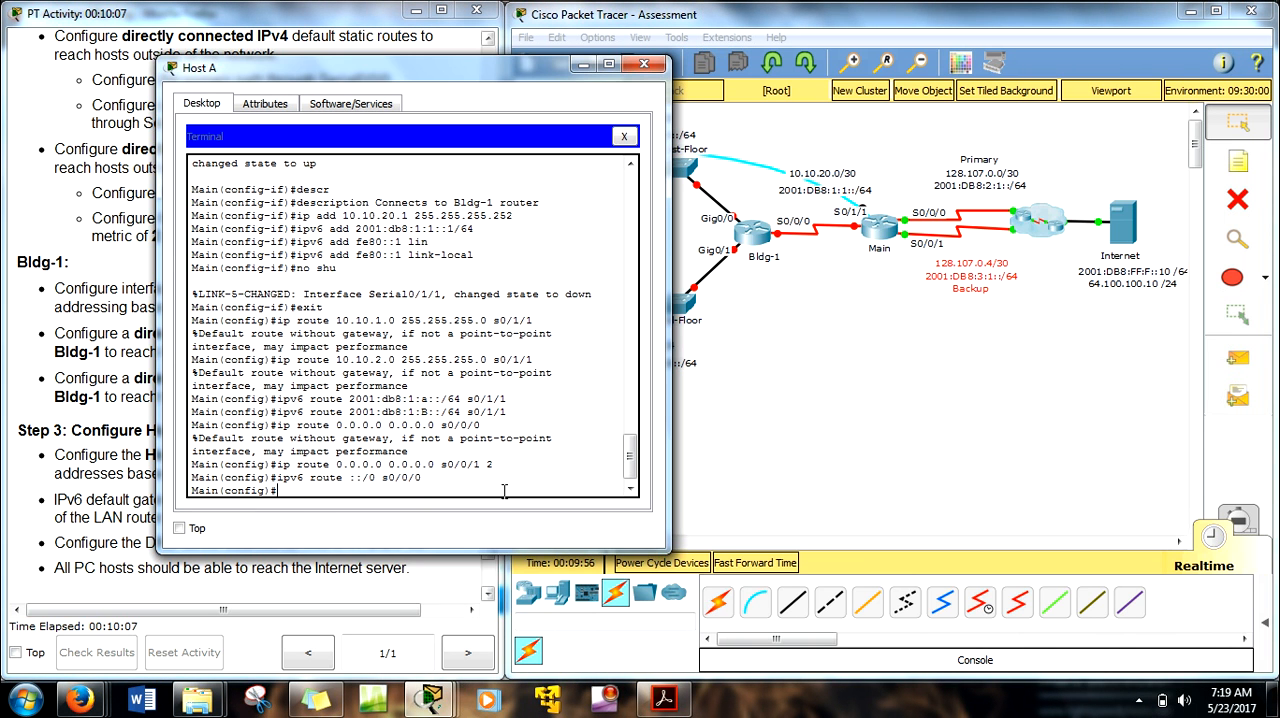
# Step: Modify the recalled IPv6 default route command to add a backup through s0/0/1 with metric 2, and bring the Bldg-1 instructions into view
pyautogui.press('Up')
pyautogui.press('Return')
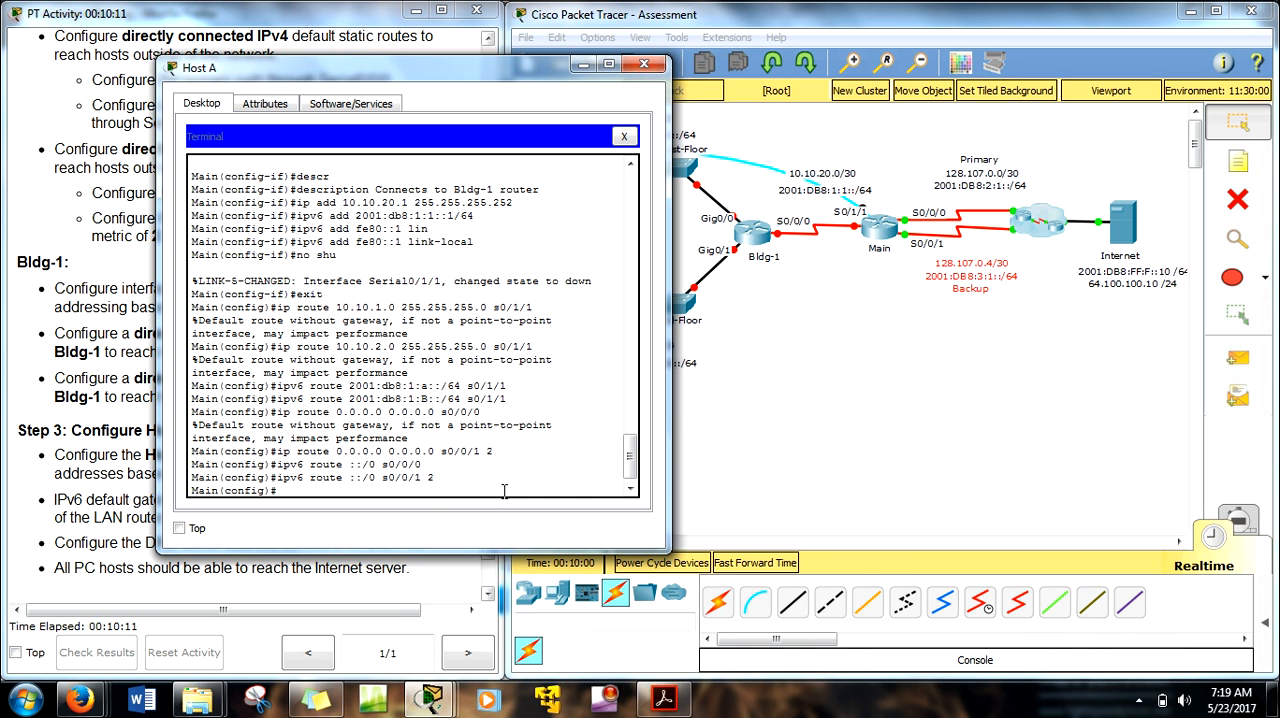
pyautogui.moveTo(425, 73); pyautogui.dragTo(773, 57)
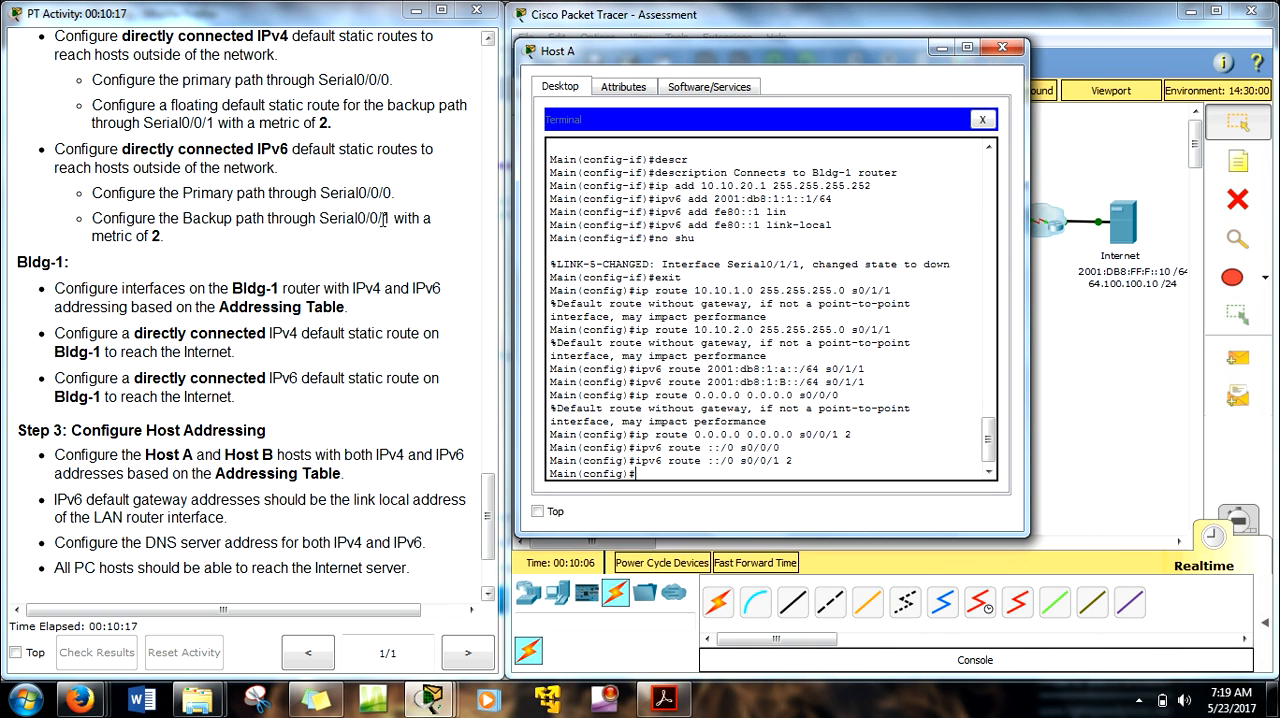
pyautogui.scroll(-3, 252, 275)
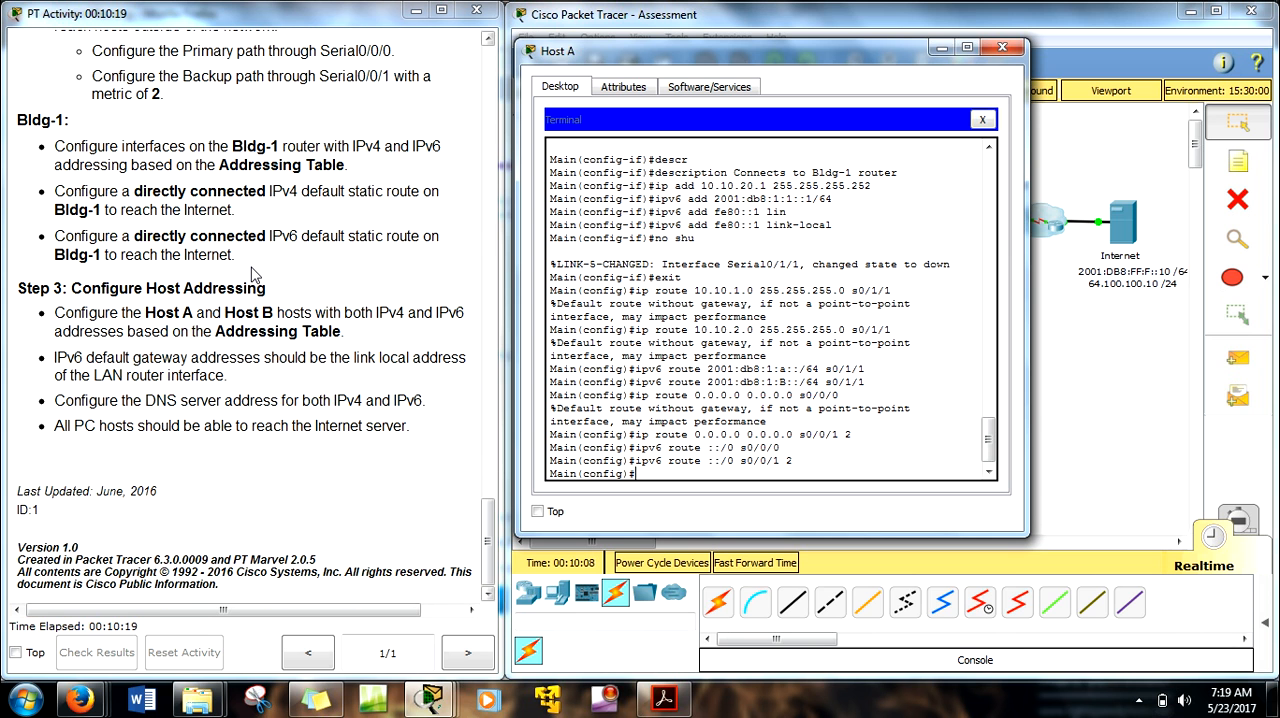